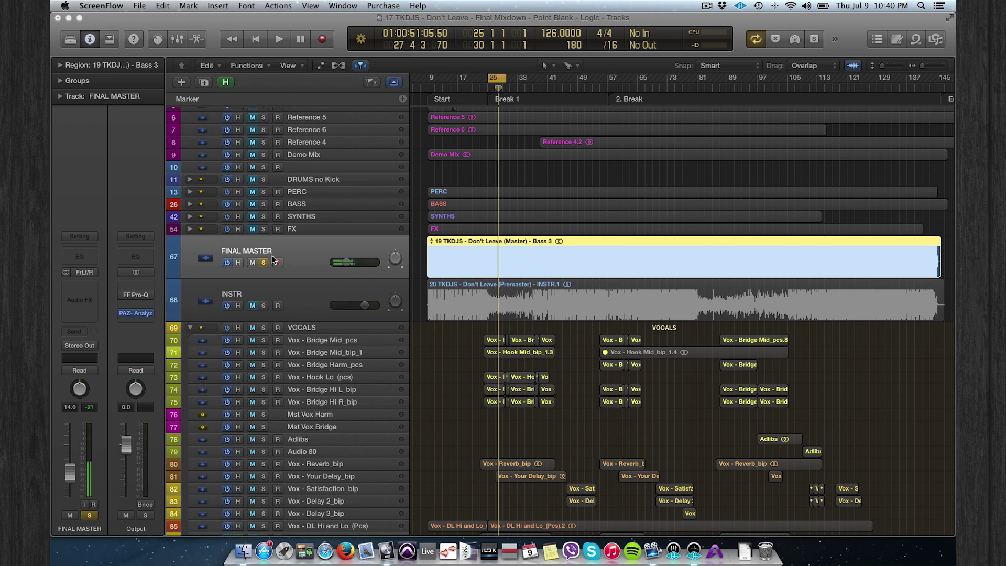
Play the FINAL MASTER and extend the cycle range to bars 25–43, then stop playback
{"action": "left_click", "coordinate": [305, 260]}
{"action": "key", "text": "space"}
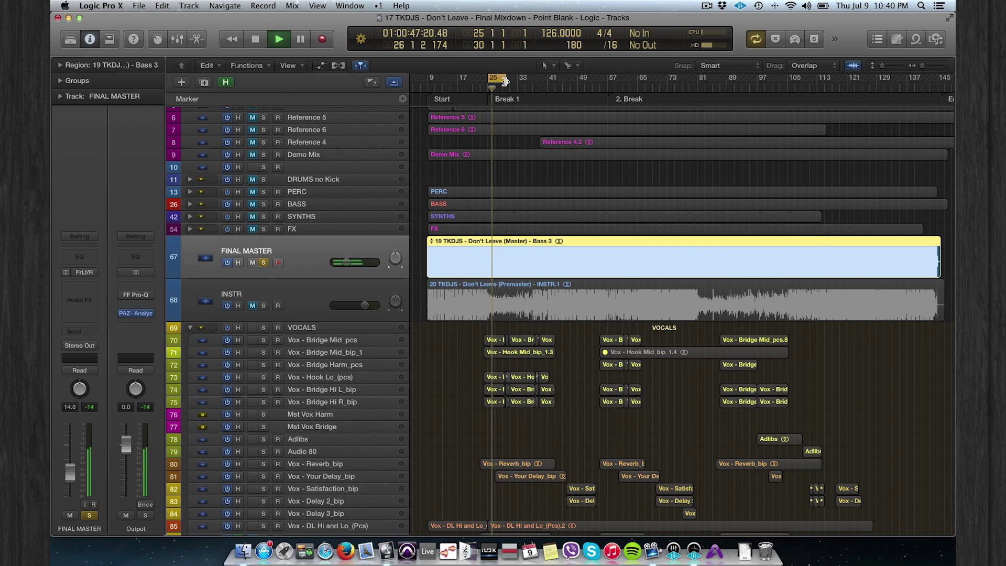
{"action": "left_click_drag", "start_coordinate": [504, 81], "coordinate": [552, 97]}
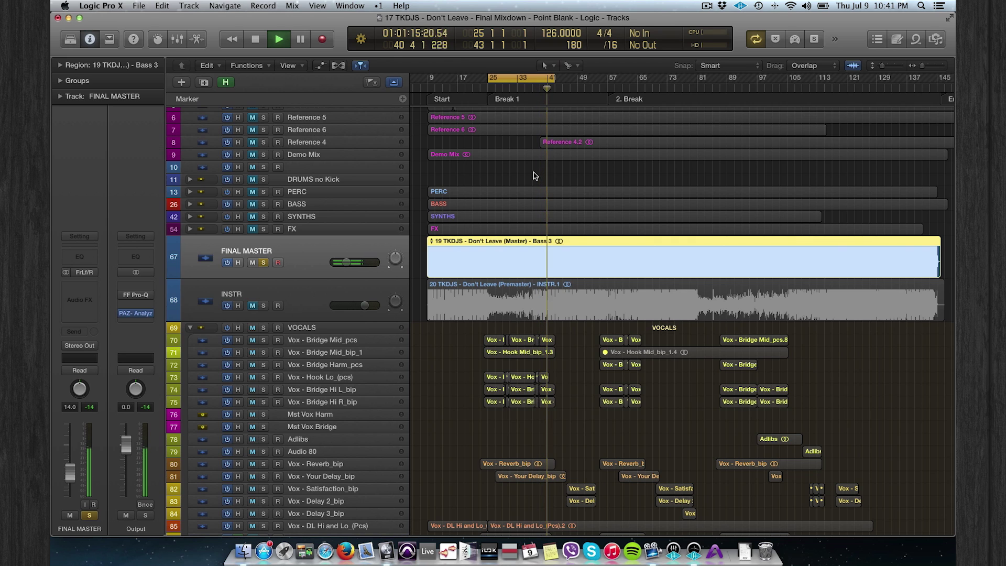
{"action": "key", "text": "space"}
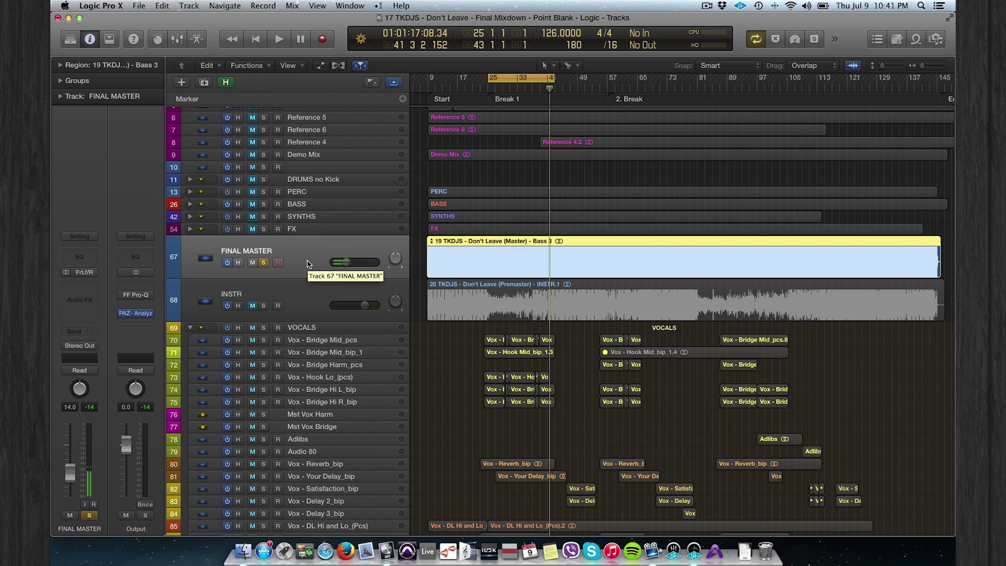
Unsolo FINAL MASTER, zoom into the vocals, and audition the soloed Vox - Bridge Mid_pcs track
{"action": "left_click", "coordinate": [264, 263]}
{"action": "left_click_drag", "start_coordinate": [525, 377], "coordinate": [641, 434]}
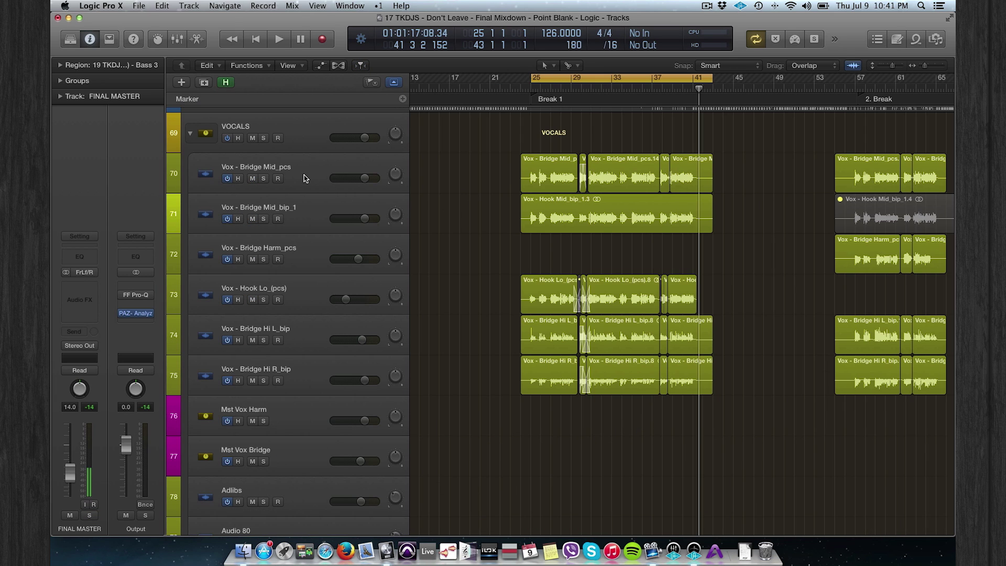
{"action": "left_click", "coordinate": [286, 171]}
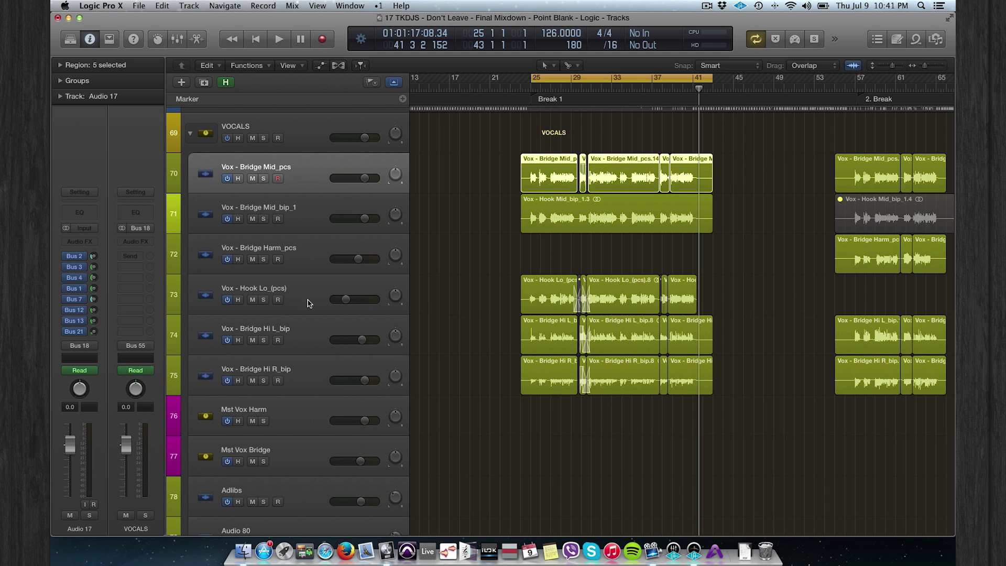
{"action": "left_click", "coordinate": [264, 179]}
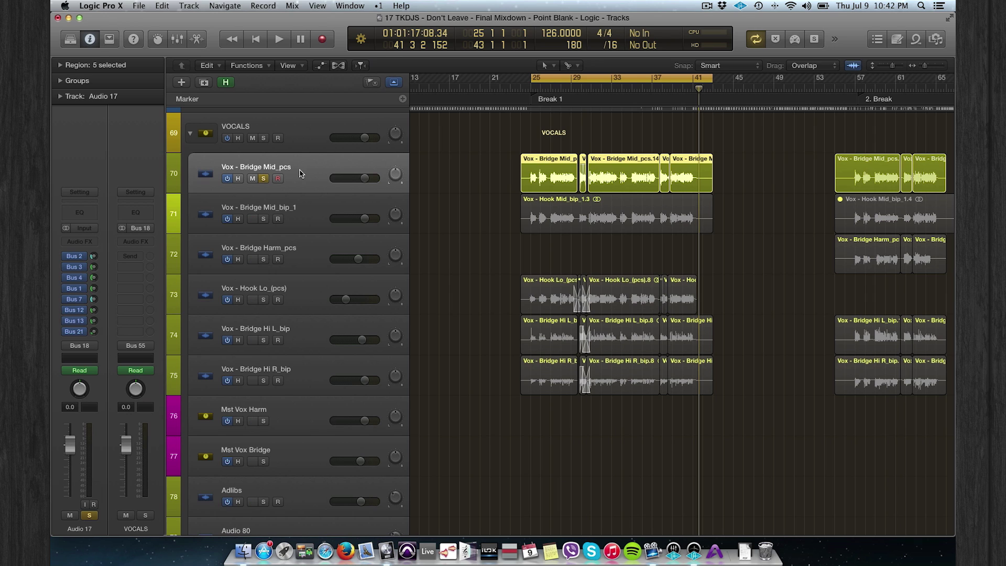
{"action": "left_click", "coordinate": [518, 218]}
{"action": "key", "text": "space"}
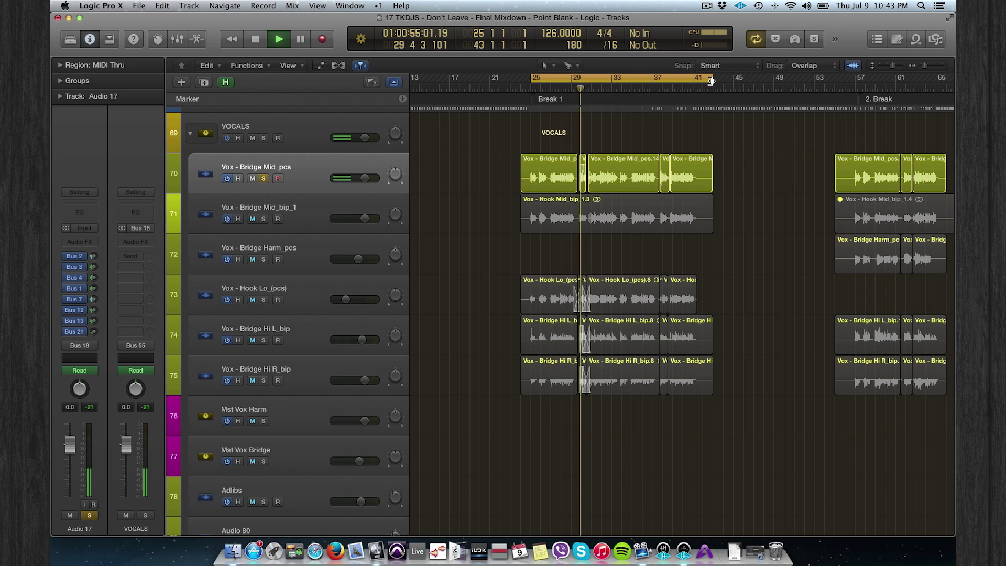
{"action": "key", "text": "space"}
Loop bars 25–29, audition Vox - Bridge Mid_bip_1 solo, and bring up its FF Pro-Q window
{"action": "left_click_drag", "start_coordinate": [711, 80], "coordinate": [585, 93]}
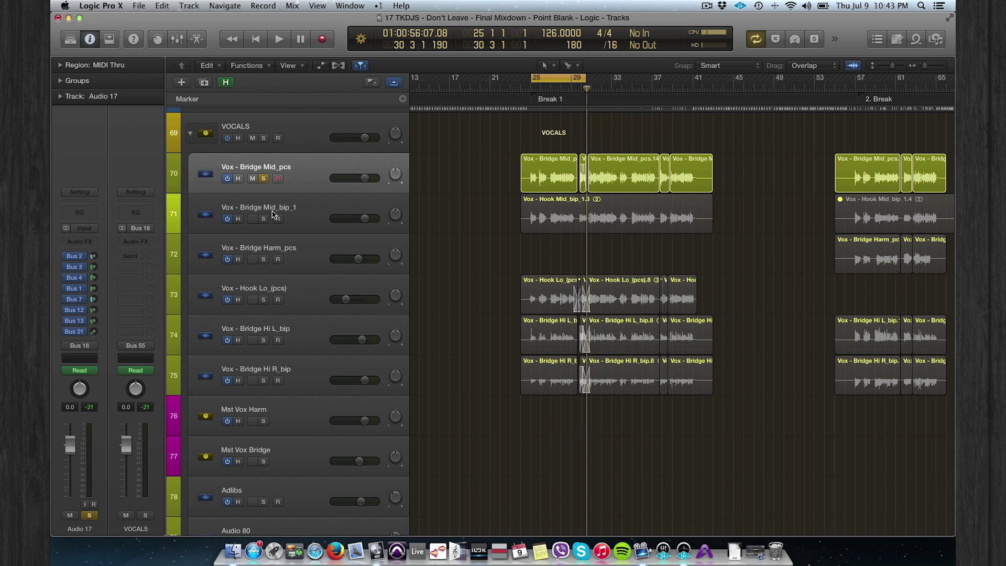
{"action": "left_click", "coordinate": [265, 220]}
{"action": "left_click", "coordinate": [263, 181]}
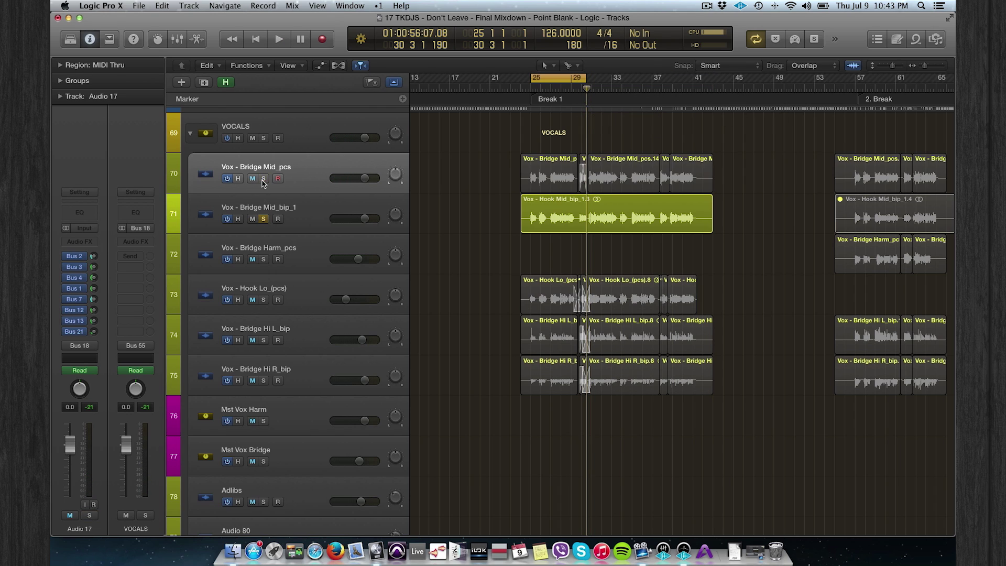
{"action": "left_click", "coordinate": [308, 229]}
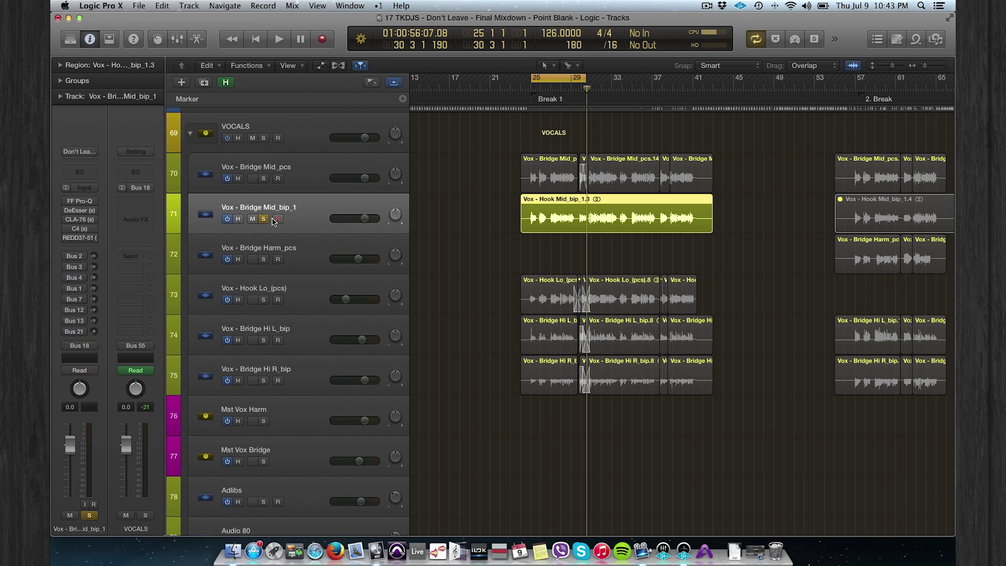
{"action": "key", "text": "space"}
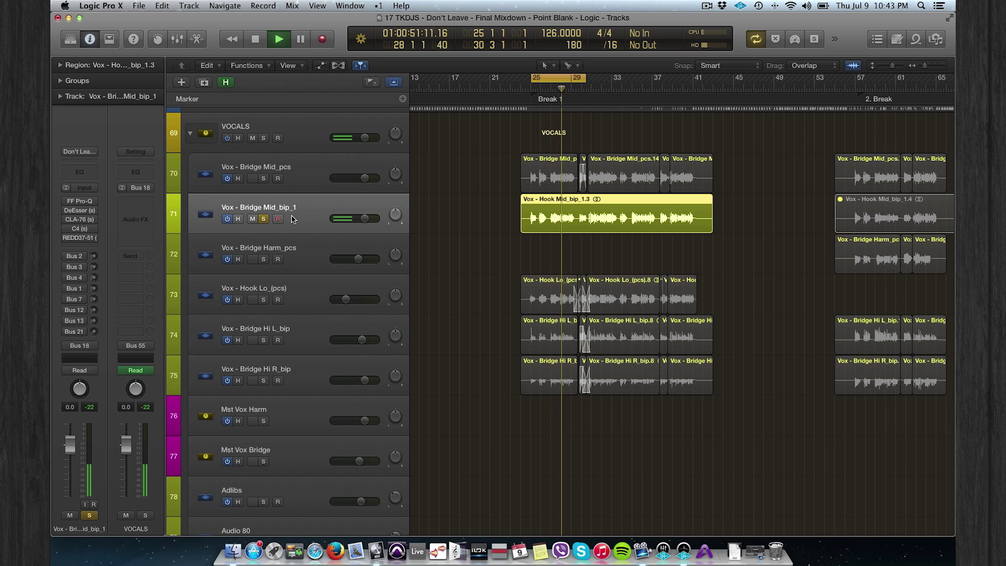
{"action": "key", "text": "space"}
{"action": "left_click", "coordinate": [82, 203]}
{"action": "left_click_drag", "start_coordinate": [396, 113], "coordinate": [455, 94]}
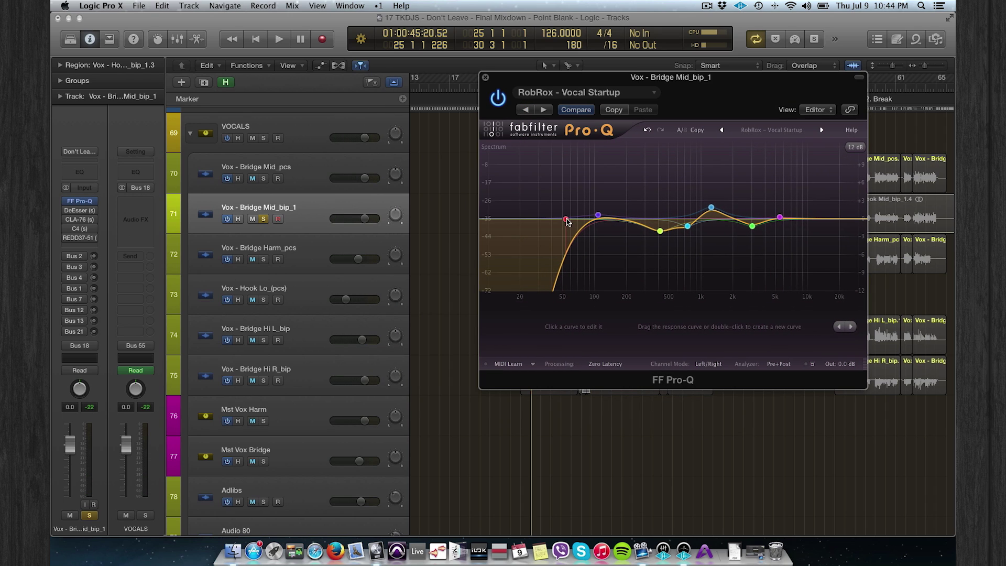
Inspect an EQ band on the 'RobRox - Vocal Startup' Pro-Q curve, then close the Pro-Q window
{"action": "left_click", "coordinate": [598, 215]}
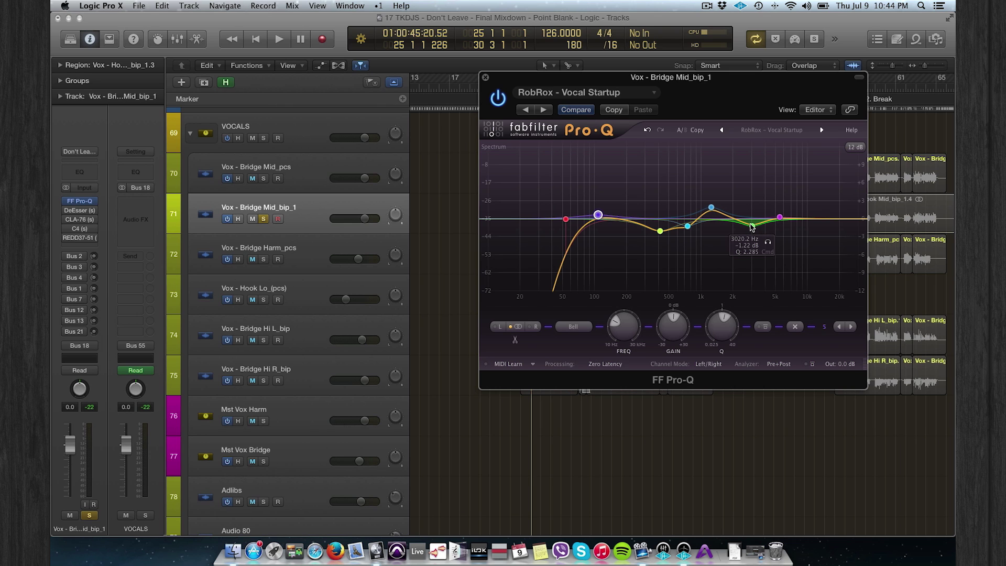
{"action": "left_click_drag", "start_coordinate": [514, 84], "coordinate": [430, 90]}
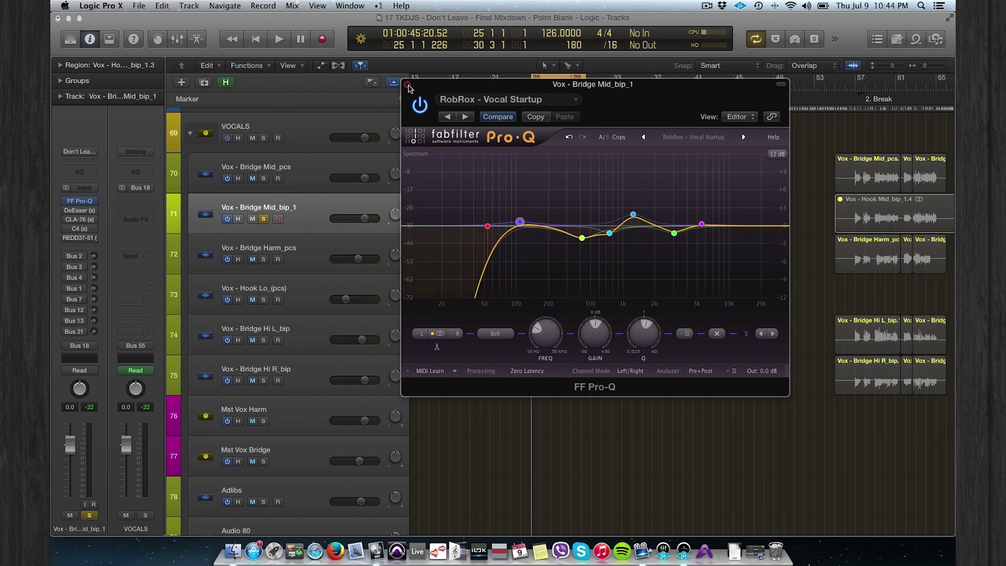
{"action": "left_click", "coordinate": [408, 85]}
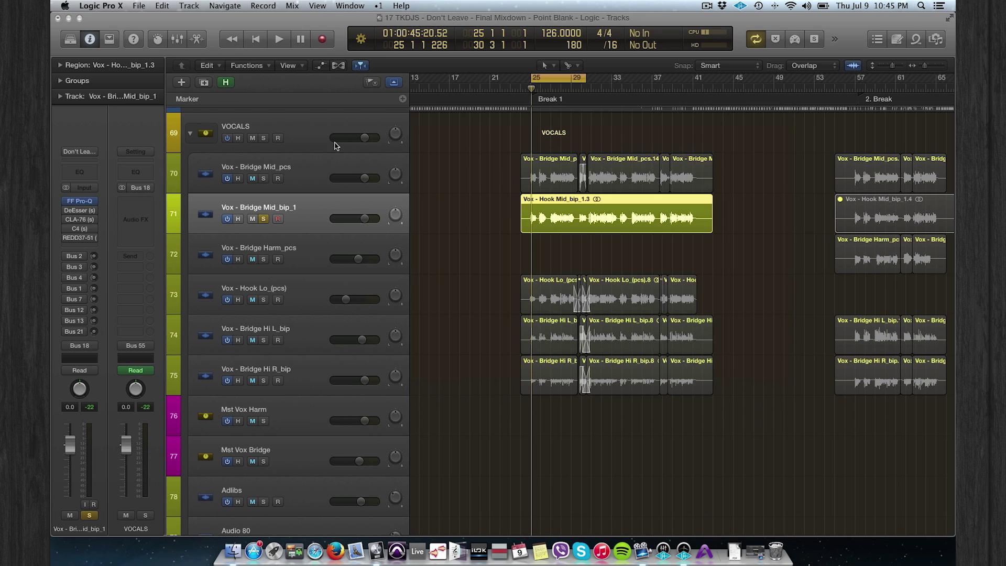
Open the DeEsser 'Male Ess' and CLA-76 windows on Bridge Mid_bip_1, arrange them, and start playback
{"action": "left_click", "coordinate": [80, 210]}
{"action": "left_click_drag", "start_coordinate": [137, 50], "coordinate": [661, 181]}
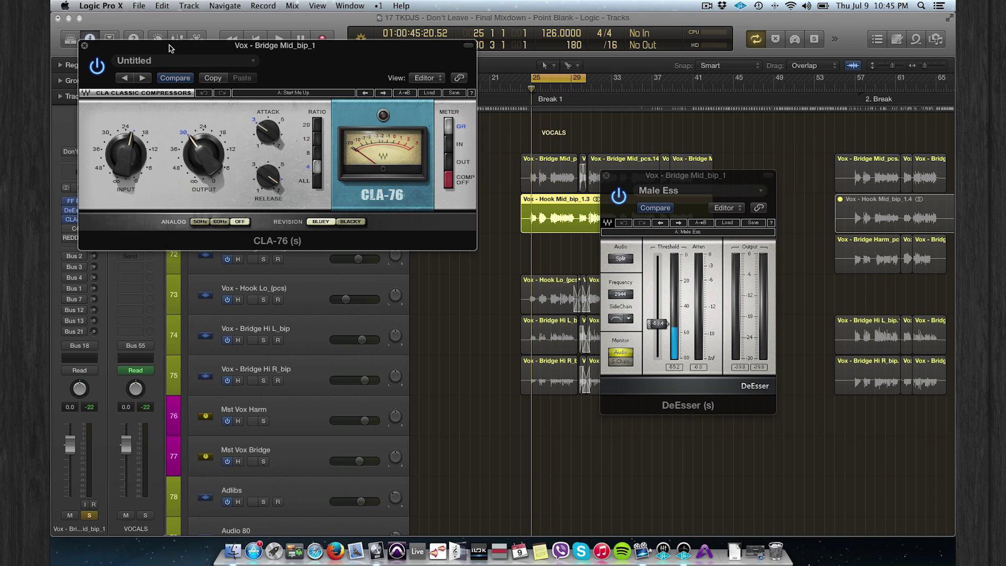
{"action": "left_click_drag", "start_coordinate": [169, 48], "coordinate": [199, 62]}
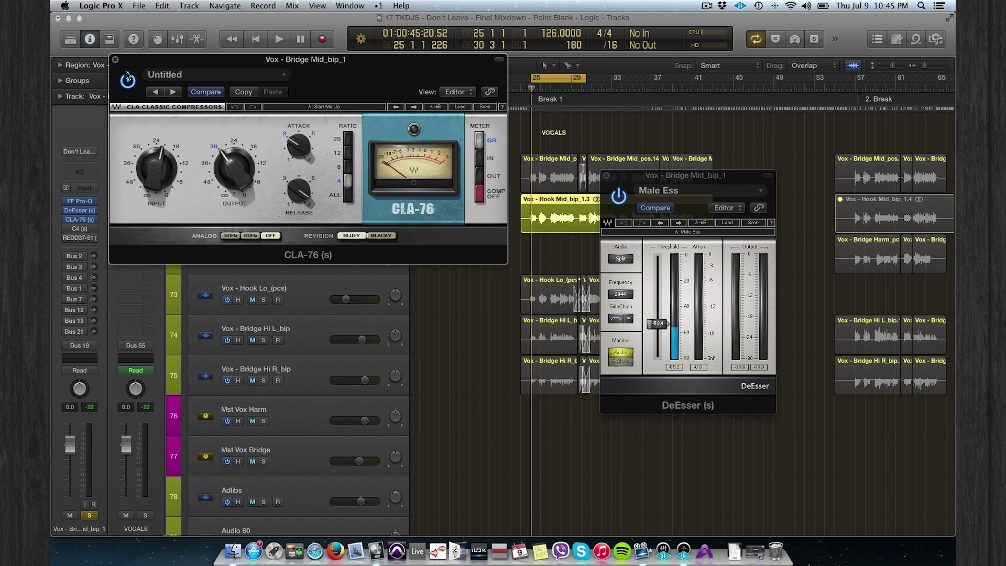
{"action": "left_click_drag", "start_coordinate": [130, 61], "coordinate": [594, 298]}
{"action": "key", "text": "space"}
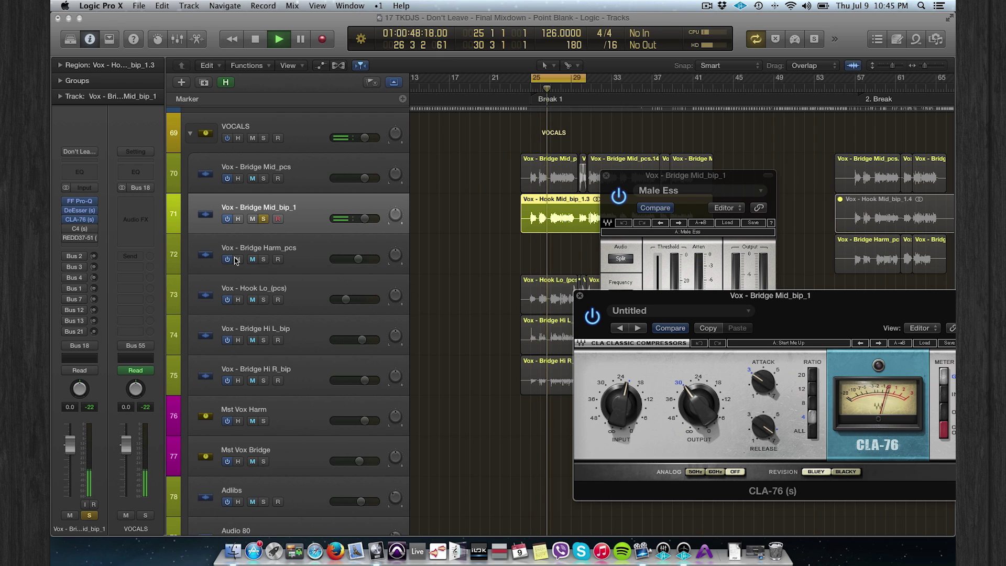
Compare the vocal with the C4 multiband bypassed and active during playback, re-enable it, and close it
{"action": "left_click", "coordinate": [79, 228]}
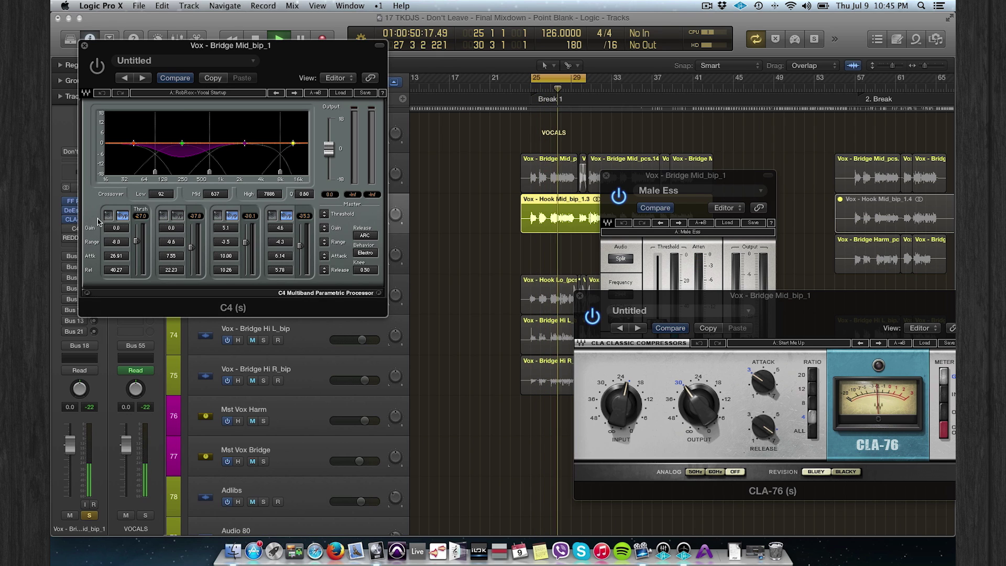
{"action": "left_click_drag", "start_coordinate": [100, 69], "coordinate": [155, 68]}
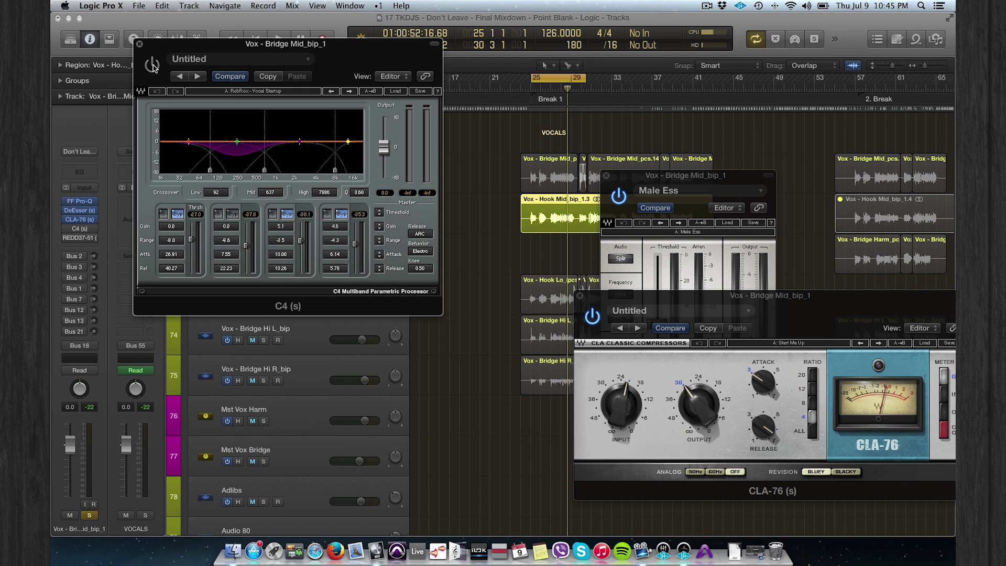
{"action": "left_click", "coordinate": [151, 65]}
{"action": "left_click_drag", "start_coordinate": [238, 51], "coordinate": [351, 50]}
{"action": "key", "text": "space"}
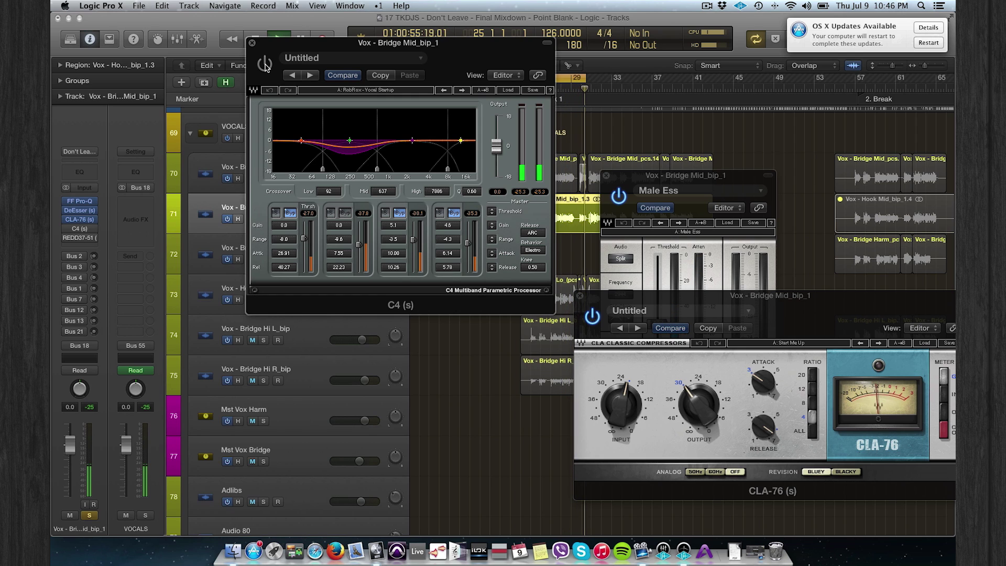
{"action": "left_click", "coordinate": [264, 64]}
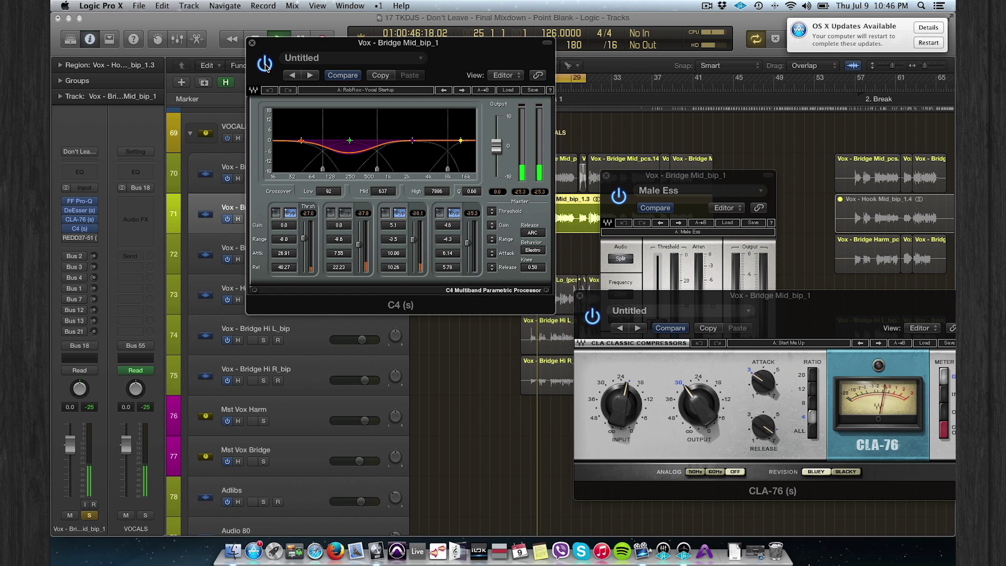
{"action": "left_click", "coordinate": [252, 43]}
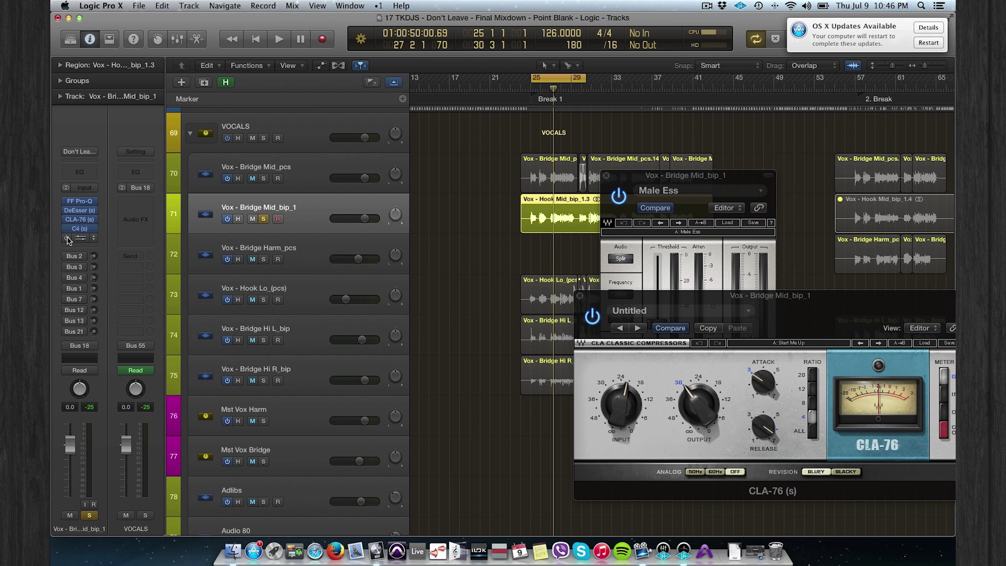
Check the REDD37-51, close the DeEsser, CLA-76 and REDD windows, and mute the other vocals
{"action": "left_click", "coordinate": [86, 237]}
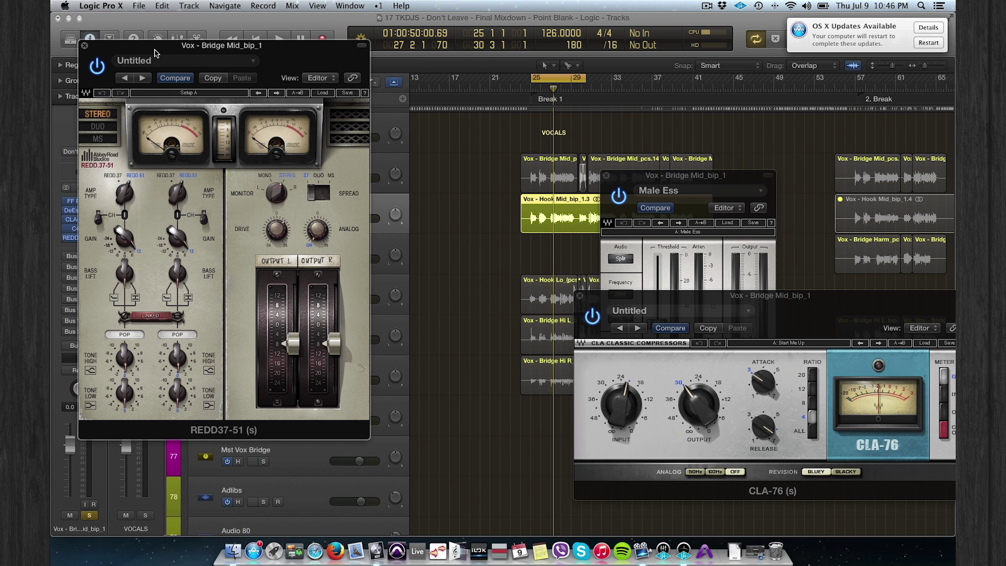
{"action": "left_click_drag", "start_coordinate": [159, 52], "coordinate": [318, 72]}
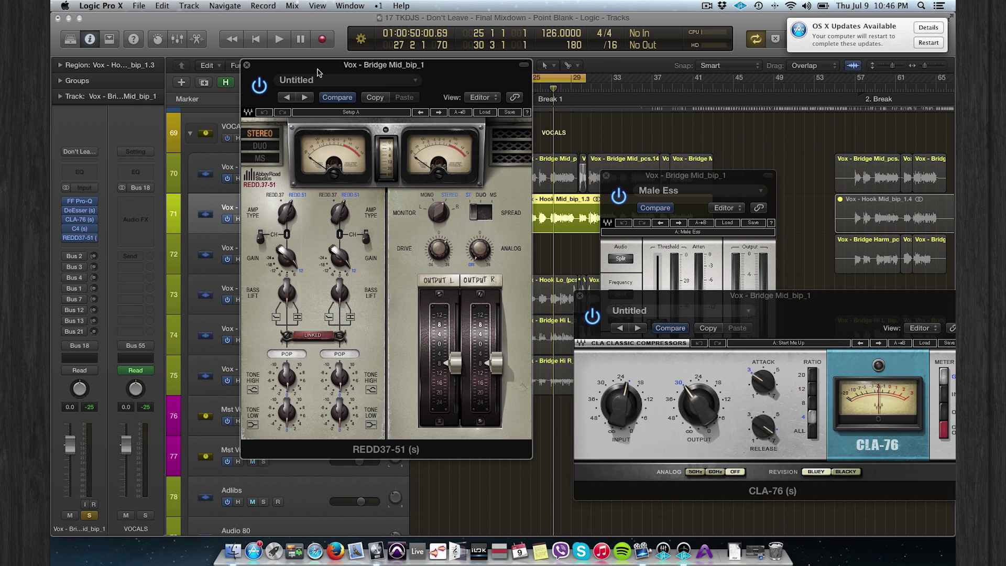
{"action": "left_click", "coordinate": [608, 179]}
{"action": "left_click", "coordinate": [606, 176]}
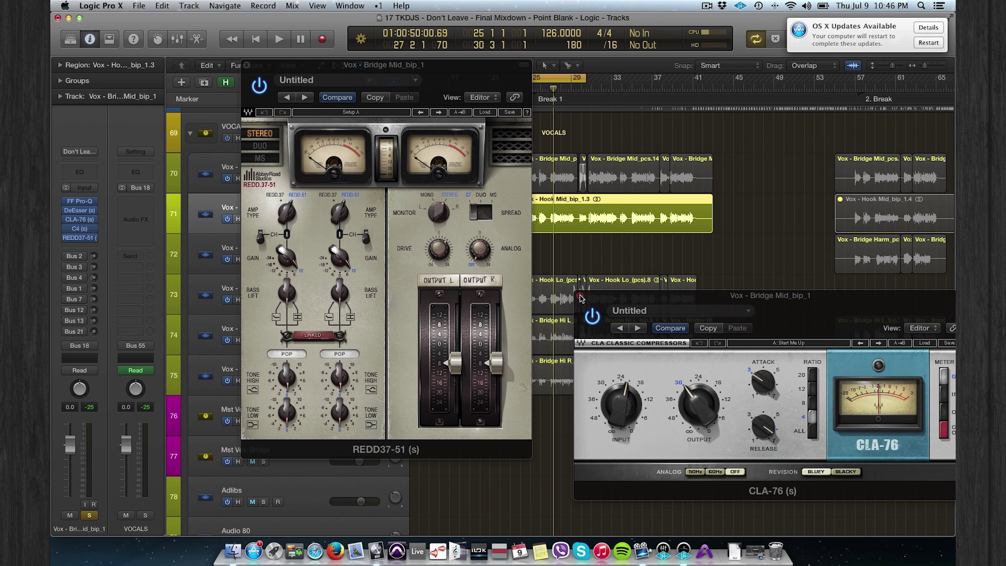
{"action": "left_click", "coordinate": [580, 296]}
{"action": "left_click", "coordinate": [246, 65]}
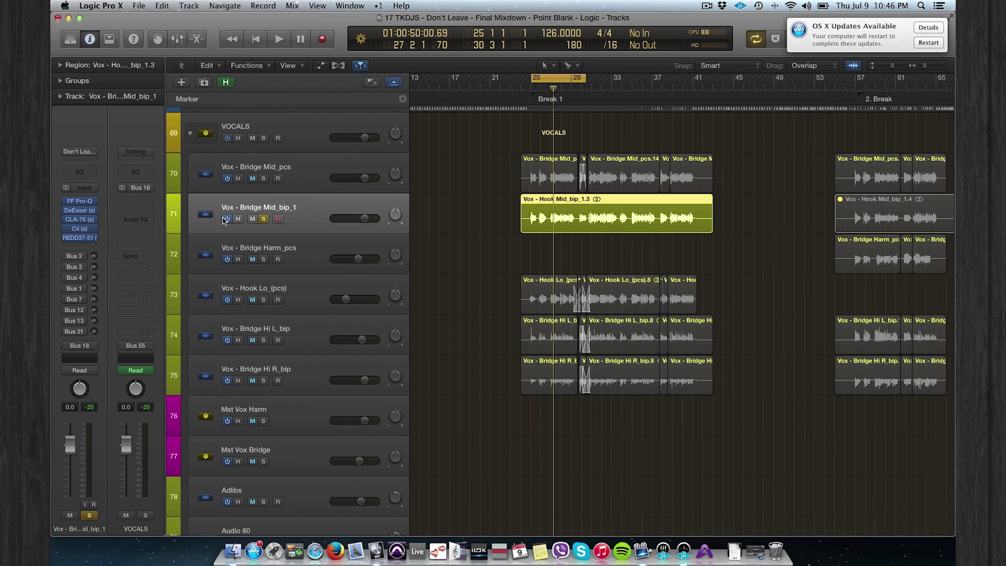
{"action": "left_click", "coordinate": [252, 259], "text": "alt"}
Switch to the Mixer and show Audio 92's signal flow with its aux returns in Single view
{"action": "key", "text": "2"}
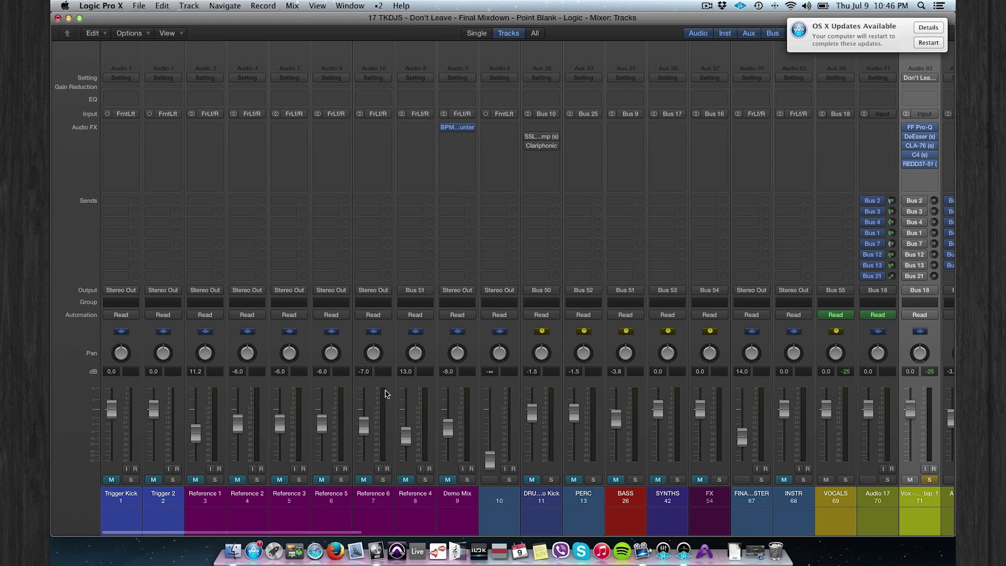
{"action": "scroll", "coordinate": [386, 393], "scroll_direction": "right", "scroll_amount": 5}
{"action": "scroll", "coordinate": [386, 393], "scroll_direction": "right", "scroll_amount": 8}
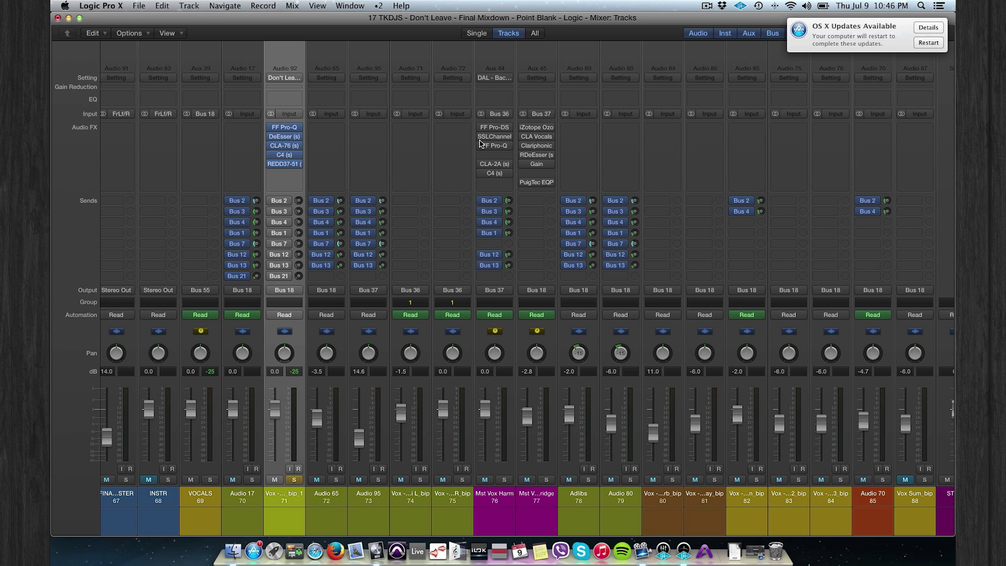
{"action": "left_click", "coordinate": [476, 34]}
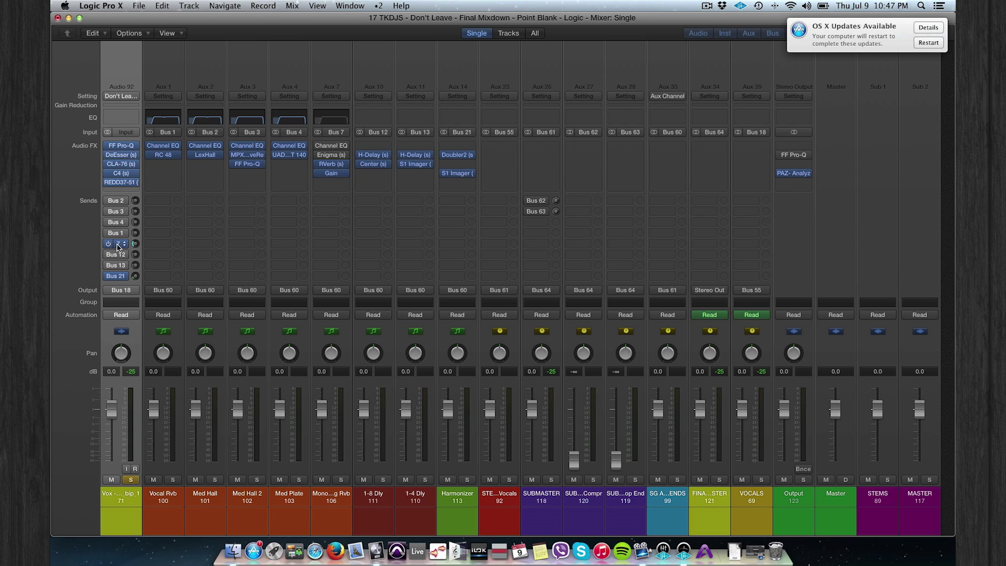
Play the song and compare the Mono Spring Rvb return (Aux 7) muted and unmuted
{"action": "mouse_move", "coordinate": [332, 167]}
{"action": "mouse_move", "coordinate": [109, 279]}
{"action": "key", "text": "space"}
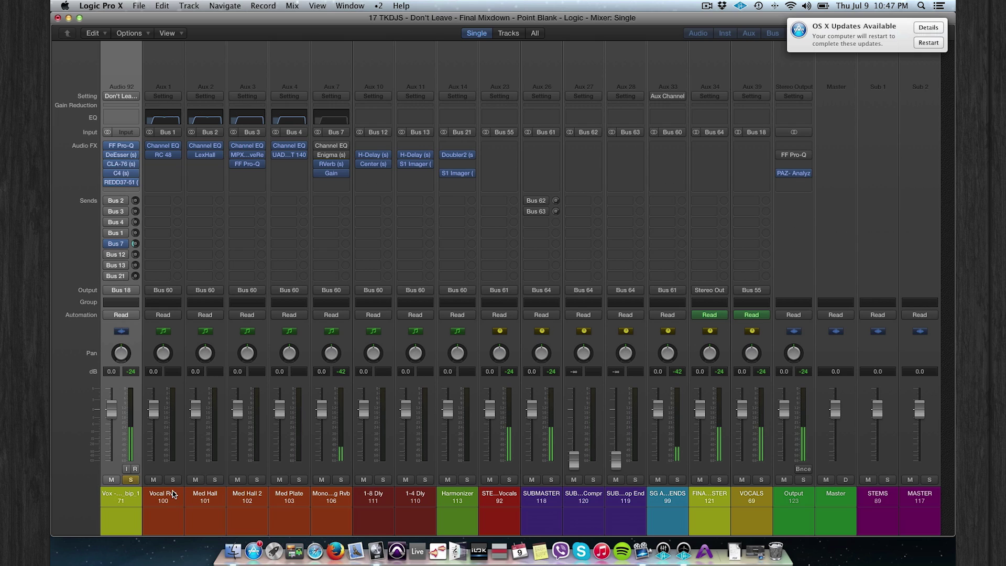
{"action": "left_click", "coordinate": [322, 480]}
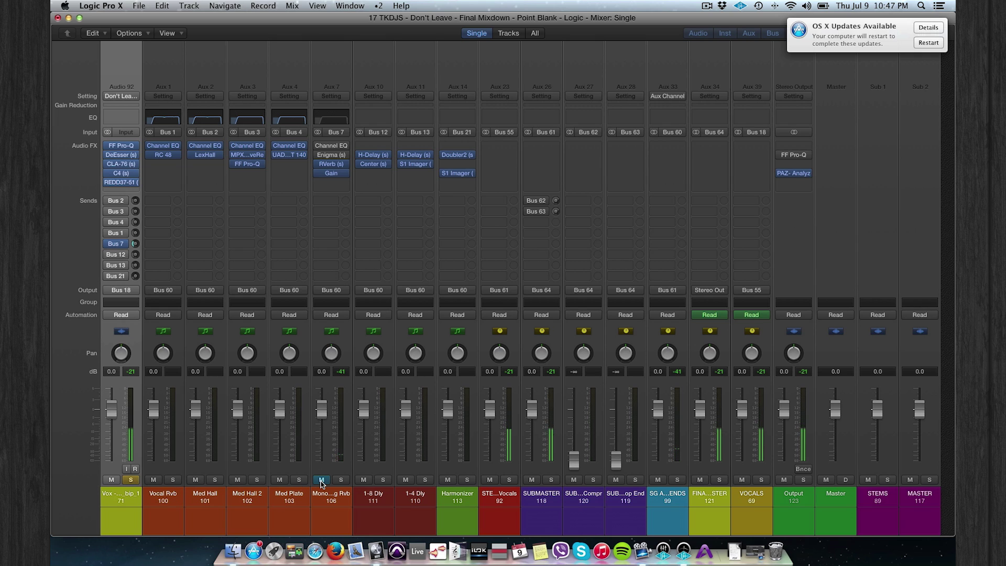
{"action": "left_click", "coordinate": [321, 480]}
{"action": "key", "text": "space"}
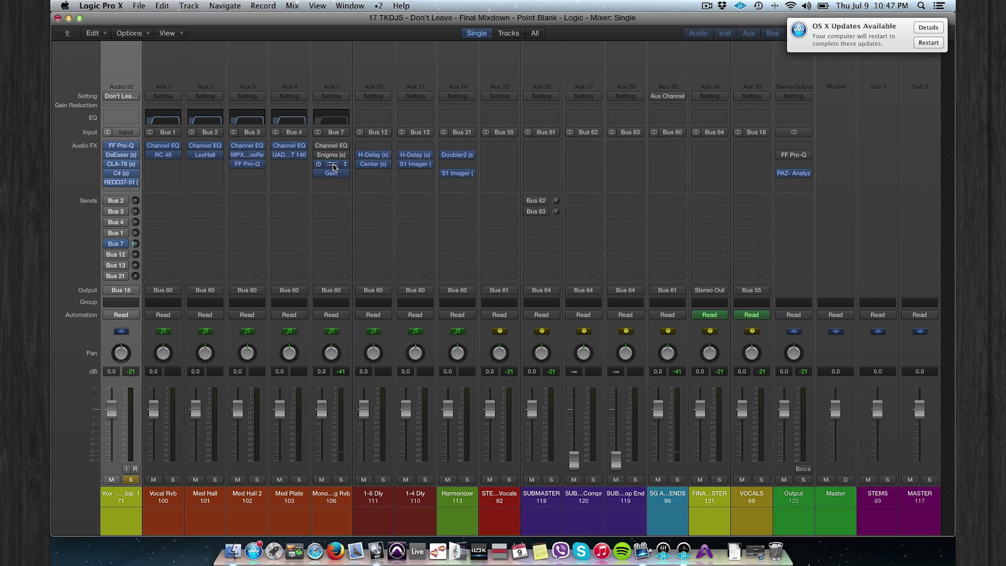
{"action": "left_click", "coordinate": [333, 166]}
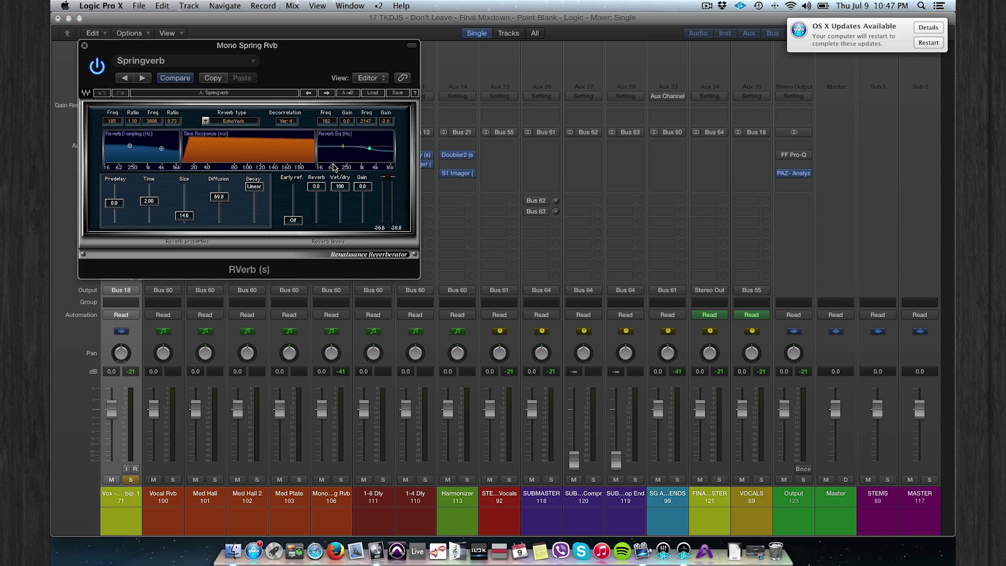
{"action": "left_click_drag", "start_coordinate": [278, 62], "coordinate": [681, 84]}
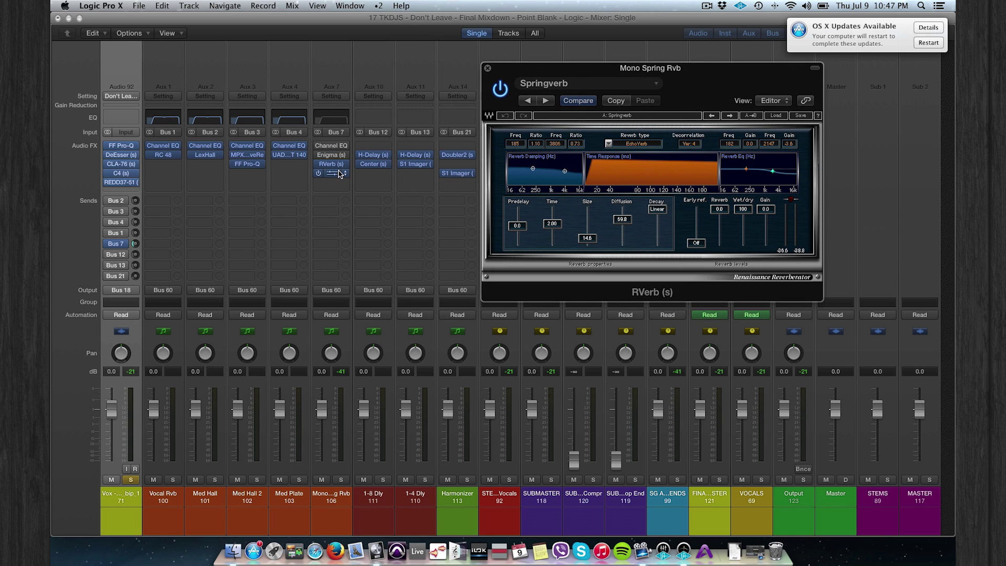
{"action": "left_click", "coordinate": [333, 177]}
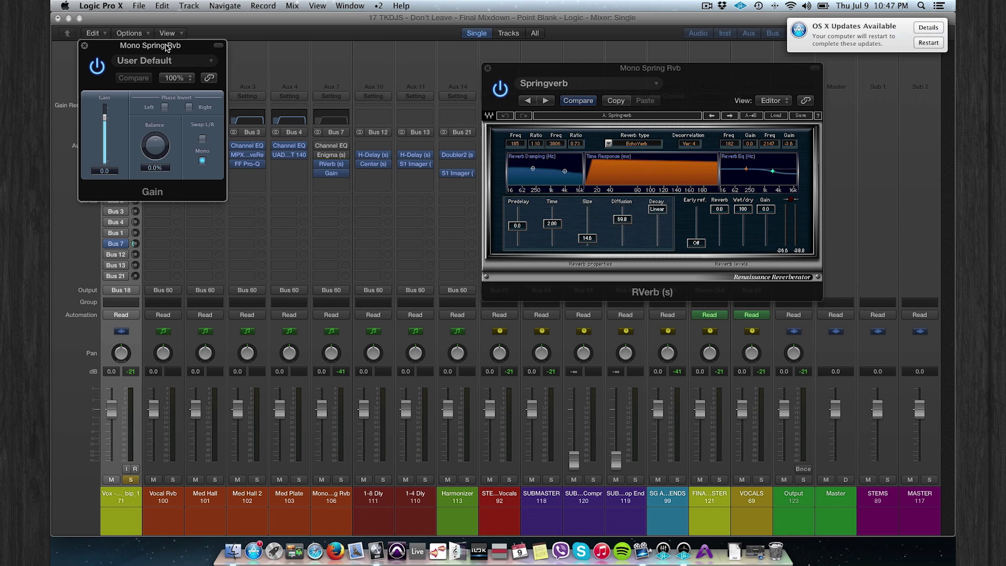
{"action": "left_click_drag", "start_coordinate": [165, 43], "coordinate": [690, 318]}
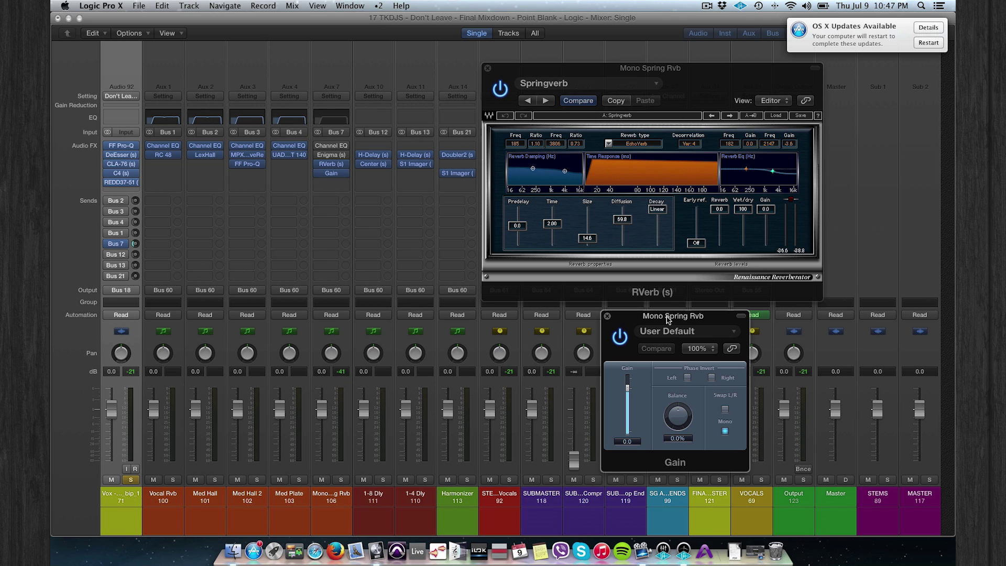
{"action": "left_click_drag", "start_coordinate": [674, 321], "coordinate": [676, 306]}
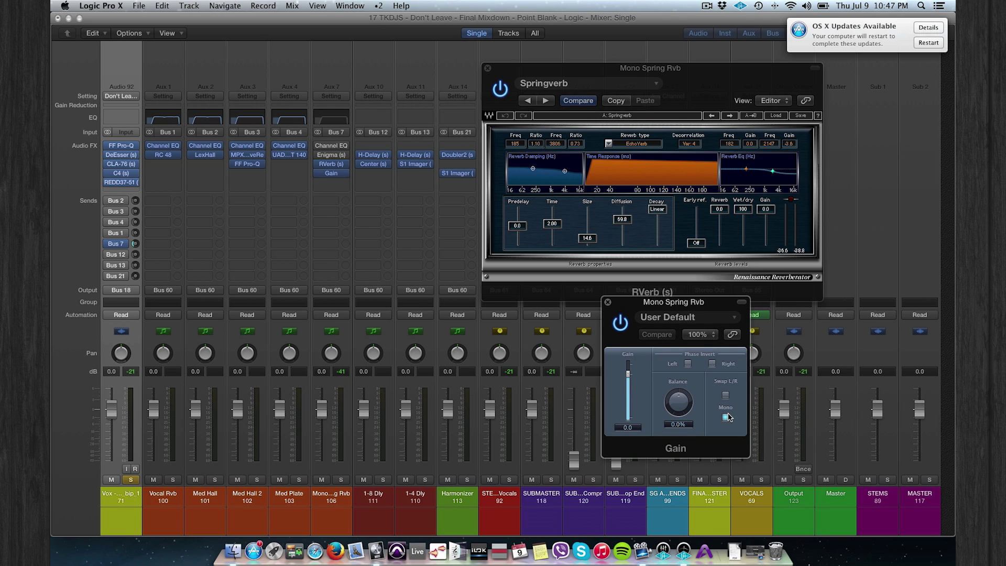
{"action": "left_click", "coordinate": [608, 302]}
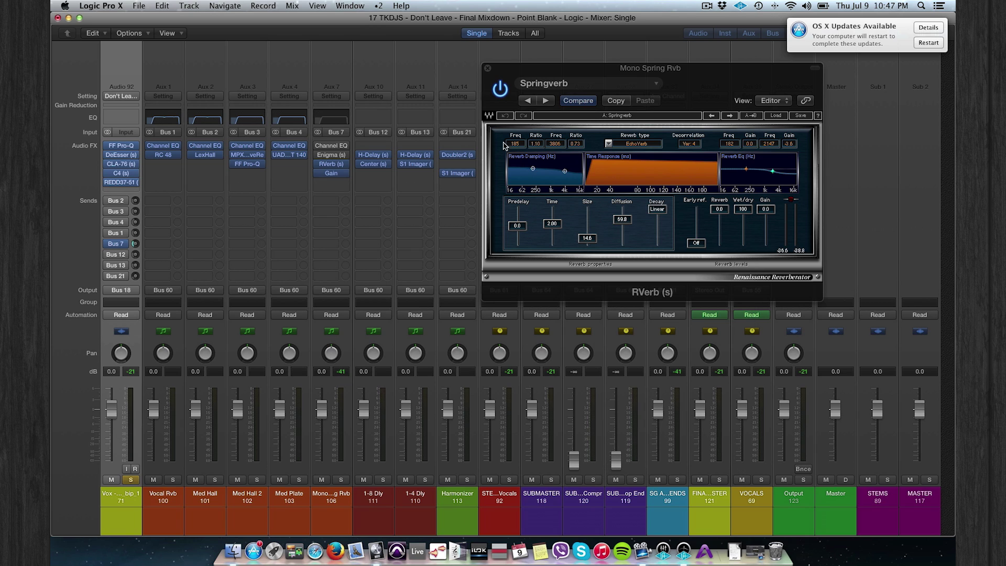
{"action": "left_click", "coordinate": [488, 69]}
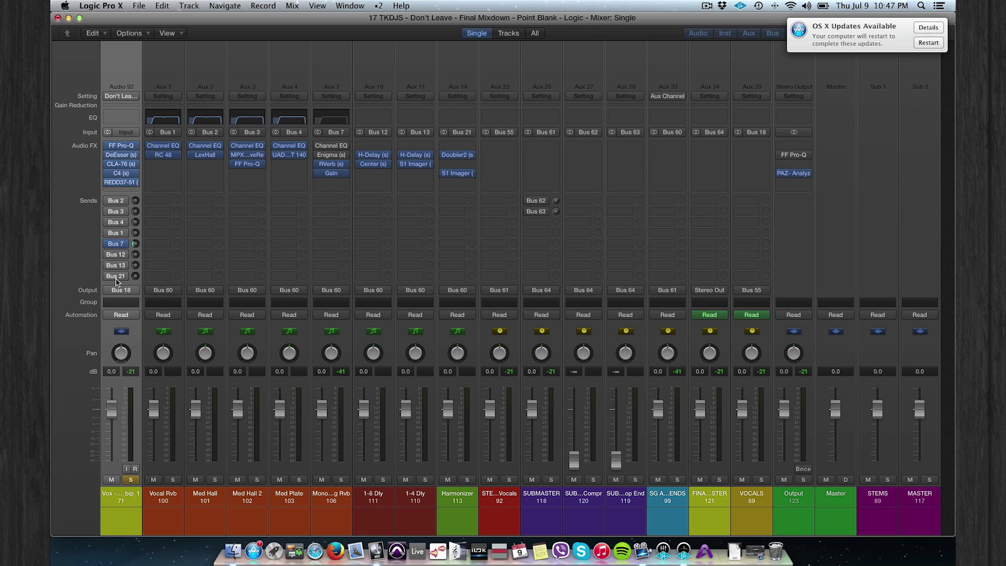
Play the vocals, toggle the Harmonizer aux mute, and mute the Mono Spring Rvb return
{"action": "mouse_move", "coordinate": [109, 277]}
{"action": "mouse_move", "coordinate": [456, 156]}
{"action": "key", "text": "space"}
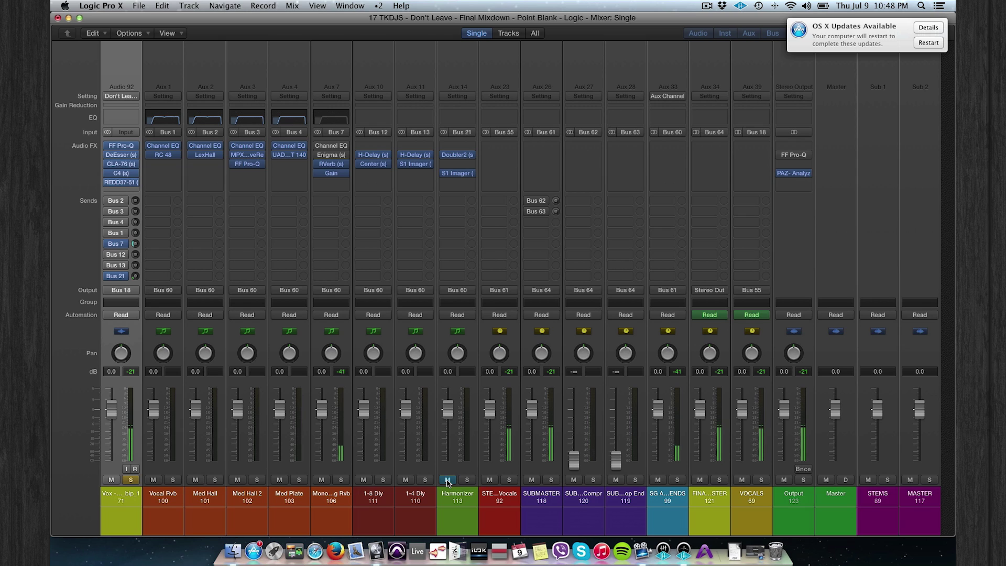
{"action": "left_click", "coordinate": [448, 480]}
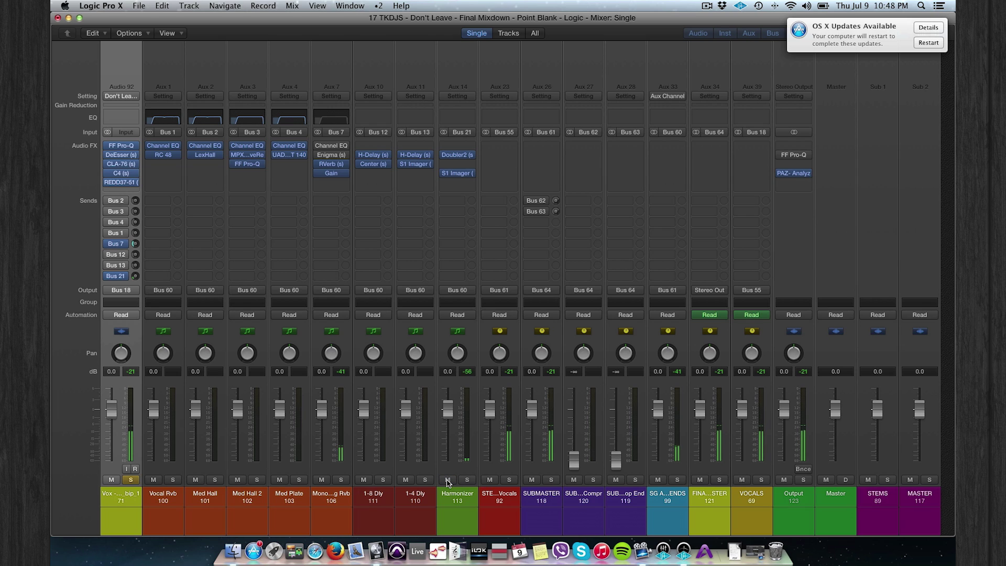
{"action": "left_click", "coordinate": [322, 480]}
Unmute the Harmonizer aux, adjust the vocal's Bus 21 send, and review the Doubler2 settings
{"action": "left_click", "coordinate": [448, 481]}
{"action": "left_click_drag", "start_coordinate": [136, 276], "coordinate": [135, 263]}
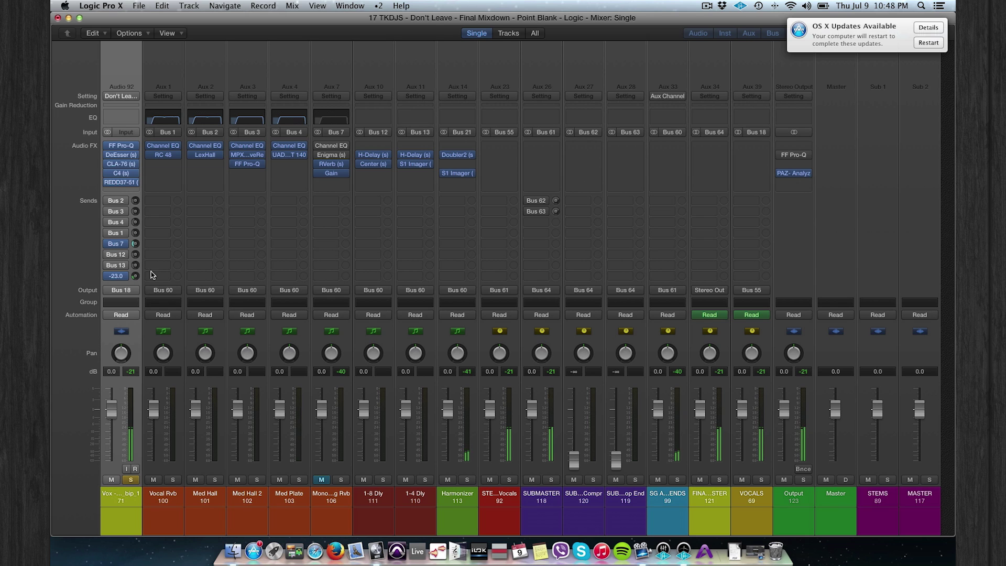
{"action": "left_click", "coordinate": [457, 157]}
{"action": "left_click_drag", "start_coordinate": [258, 48], "coordinate": [620, 114]}
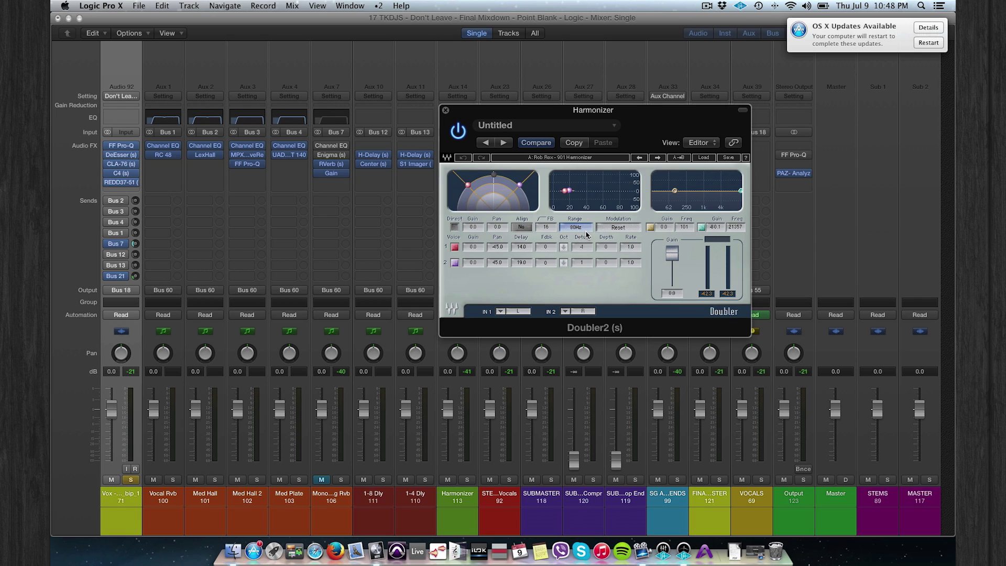
{"action": "left_click", "coordinate": [445, 110]}
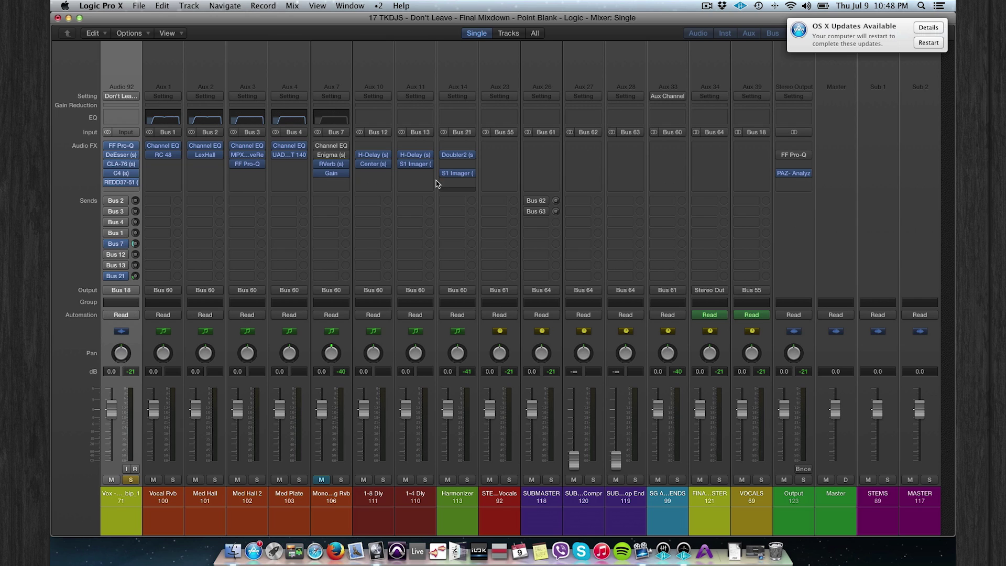
Bypass H-Delay, Center and S1 Imager on both delay returns and pan 1-8 Dly hard left
{"action": "left_click", "coordinate": [359, 164]}
{"action": "left_click", "coordinate": [359, 154]}
{"action": "left_click", "coordinate": [400, 155]}
{"action": "left_click", "coordinate": [401, 163]}
{"action": "left_click_drag", "start_coordinate": [372, 357], "coordinate": [375, 458]}
Insert a stereo Sample Delay on 1-8 Dly with a 14-sample left delay
{"action": "left_click", "coordinate": [383, 174]}
{"action": "mouse_move", "coordinate": [387, 215]}
{"action": "mouse_move", "coordinate": [389, 195]}
{"action": "mouse_move", "coordinate": [504, 213]}
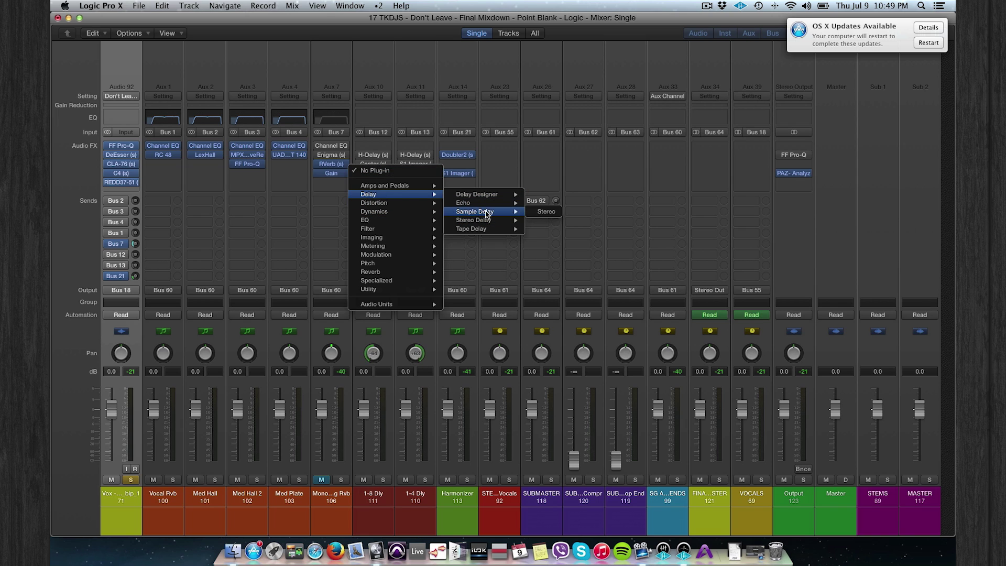
{"action": "left_click", "coordinate": [545, 212]}
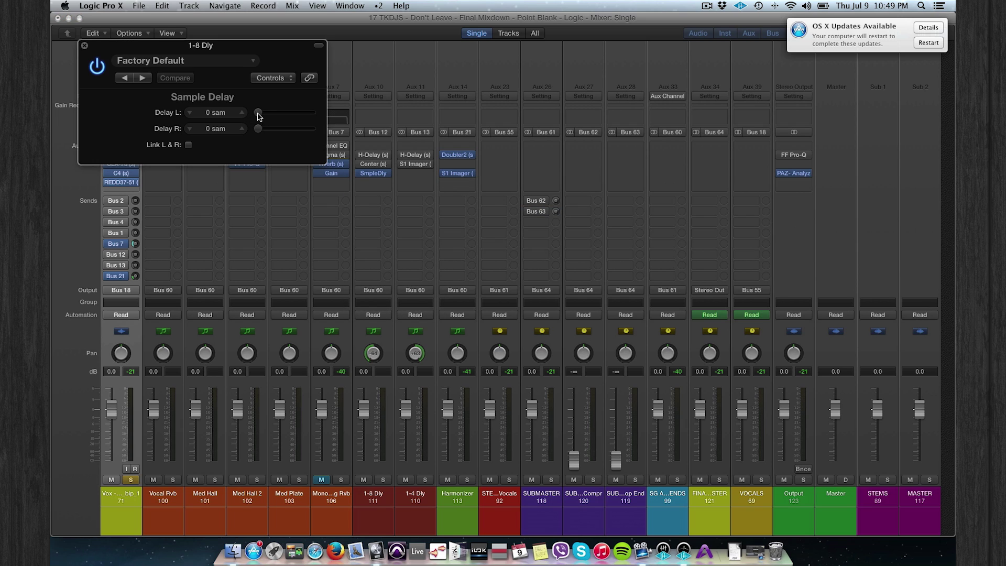
{"action": "left_click_drag", "start_coordinate": [262, 116], "coordinate": [250, 119]}
{"action": "double_click", "coordinate": [208, 112]}
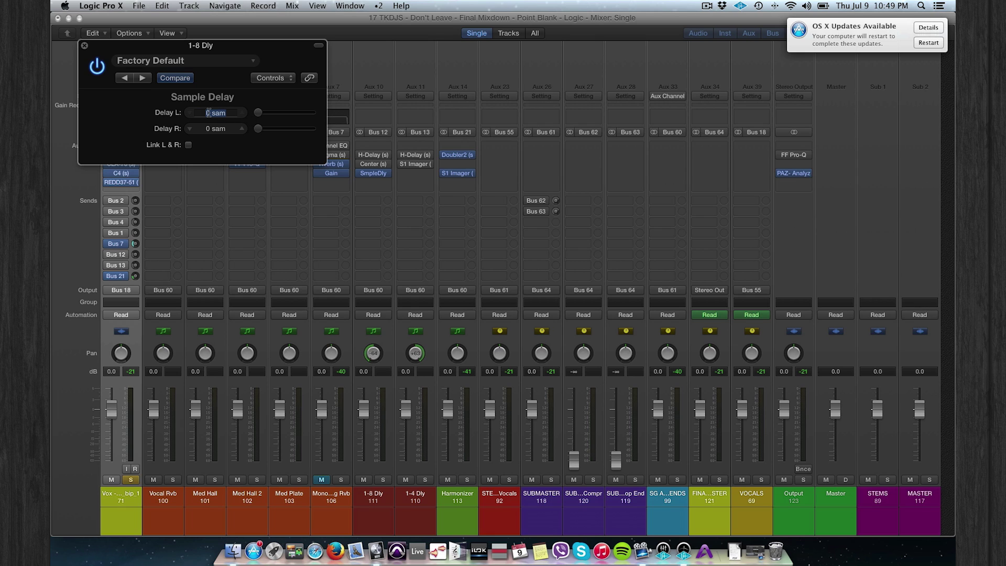
{"action": "type", "text": "14"}
{"action": "key", "text": "Return"}
Copy the Sample Delay to 1-4 Dly and set it to 0 samples left, 20 samples right
{"action": "left_click_drag", "start_coordinate": [369, 172], "coordinate": [413, 173]}
{"action": "left_click", "coordinate": [413, 174]}
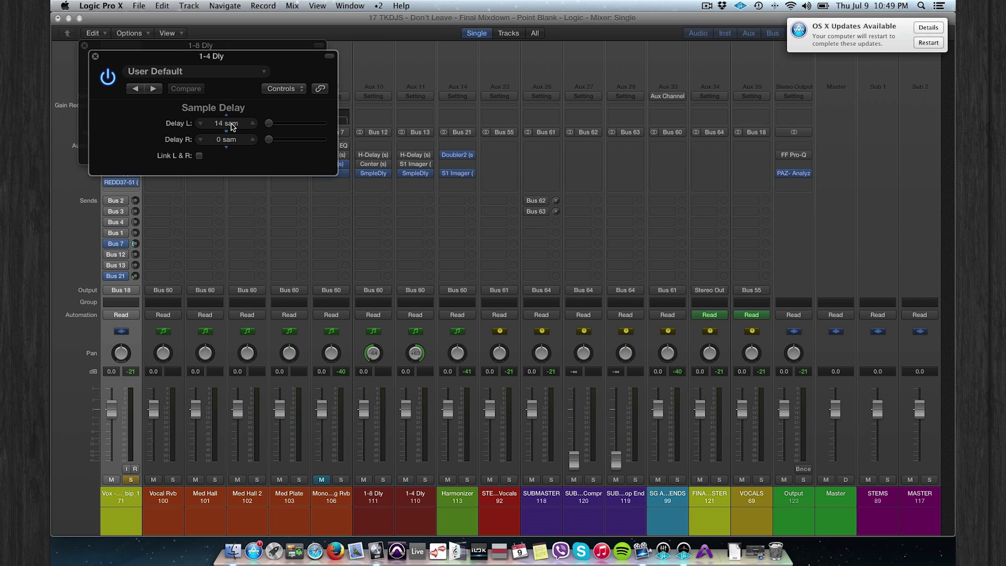
{"action": "left_click_drag", "start_coordinate": [269, 124], "coordinate": [254, 126]}
{"action": "double_click", "coordinate": [222, 140]}
{"action": "type", "text": "20"}
{"action": "key", "text": "Return"}
{"action": "left_click", "coordinate": [95, 56]}
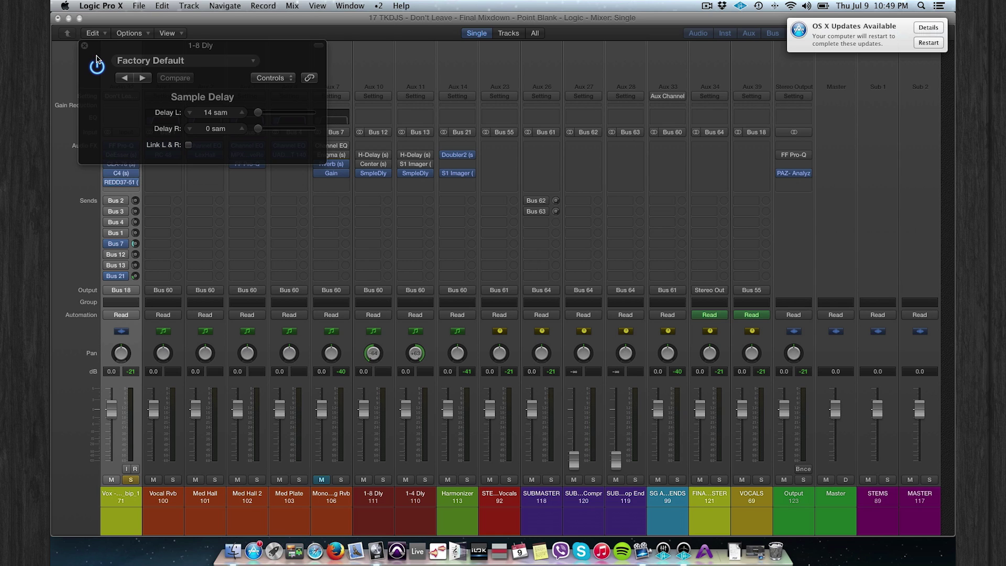
{"action": "left_click", "coordinate": [415, 173]}
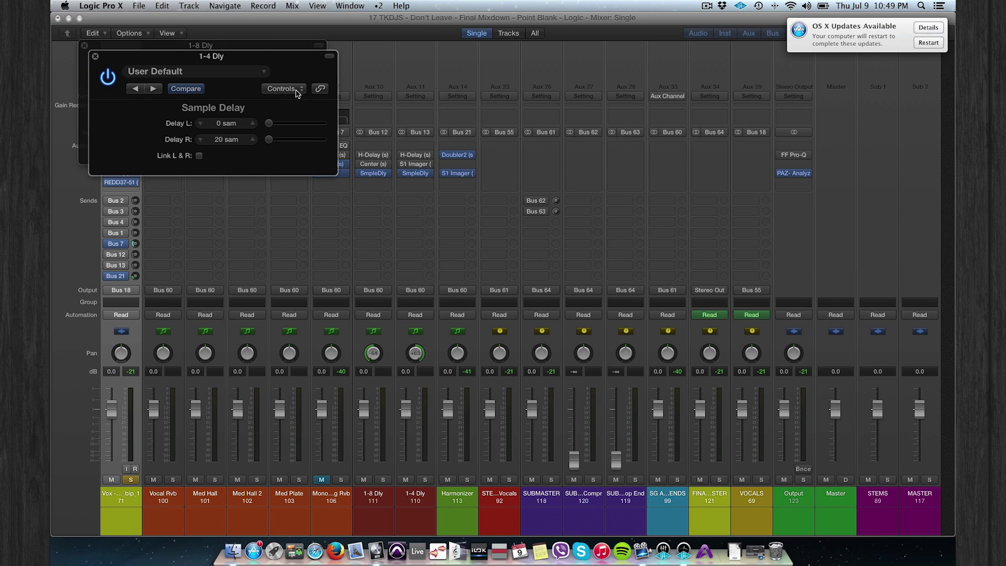
{"action": "left_click_drag", "start_coordinate": [261, 66], "coordinate": [544, 49]}
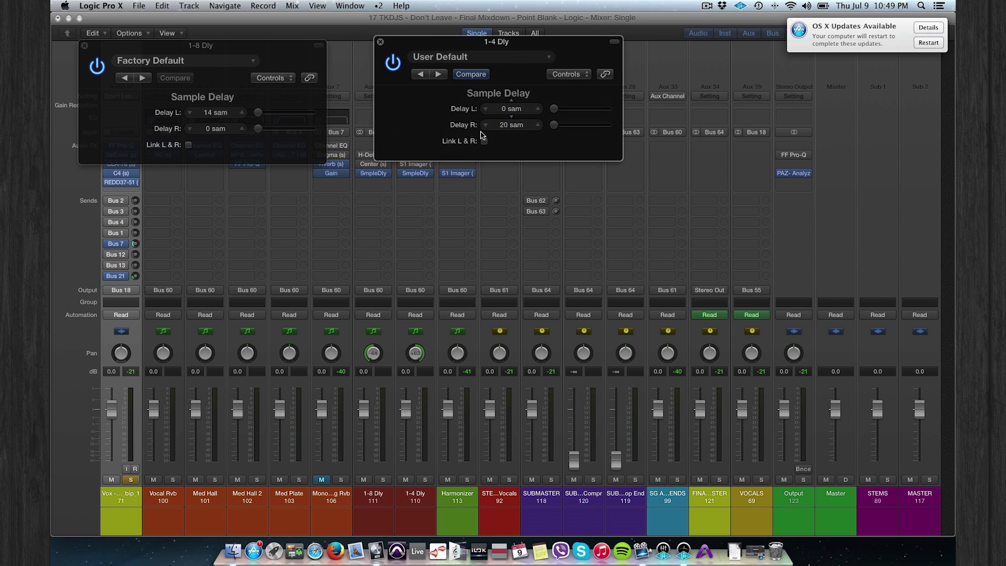
{"action": "left_click", "coordinate": [387, 173]}
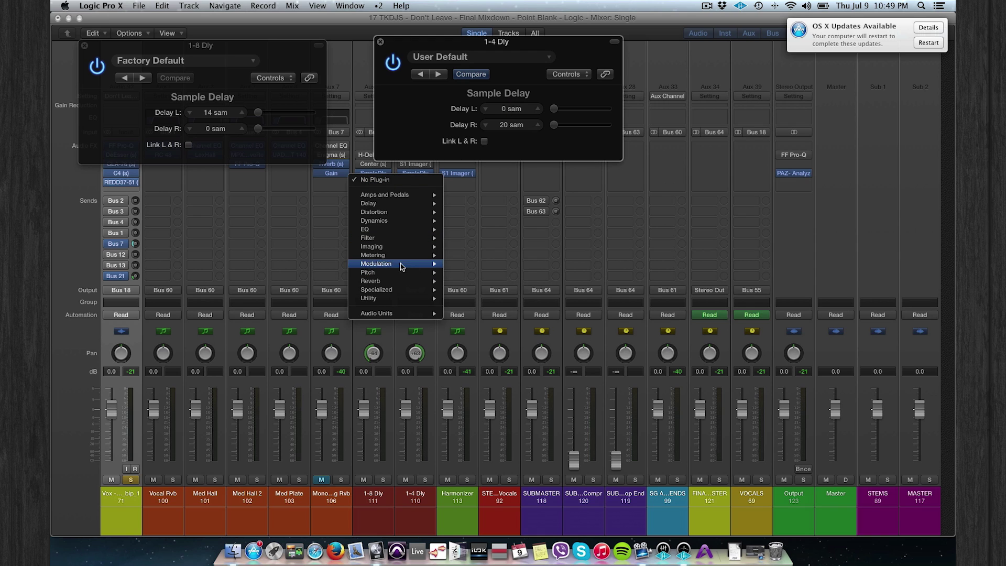
Add a Pitch Shifter to 1-8 Dly with no semitone shift, full wet, and -10 cents detune
{"action": "mouse_move", "coordinate": [400, 271]}
{"action": "mouse_move", "coordinate": [495, 274]}
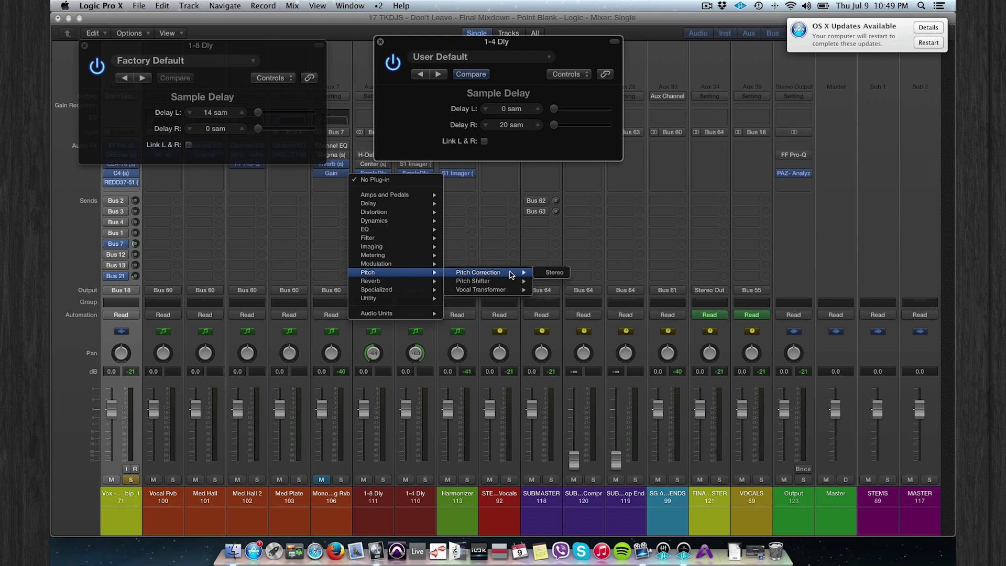
{"action": "left_click", "coordinate": [548, 281]}
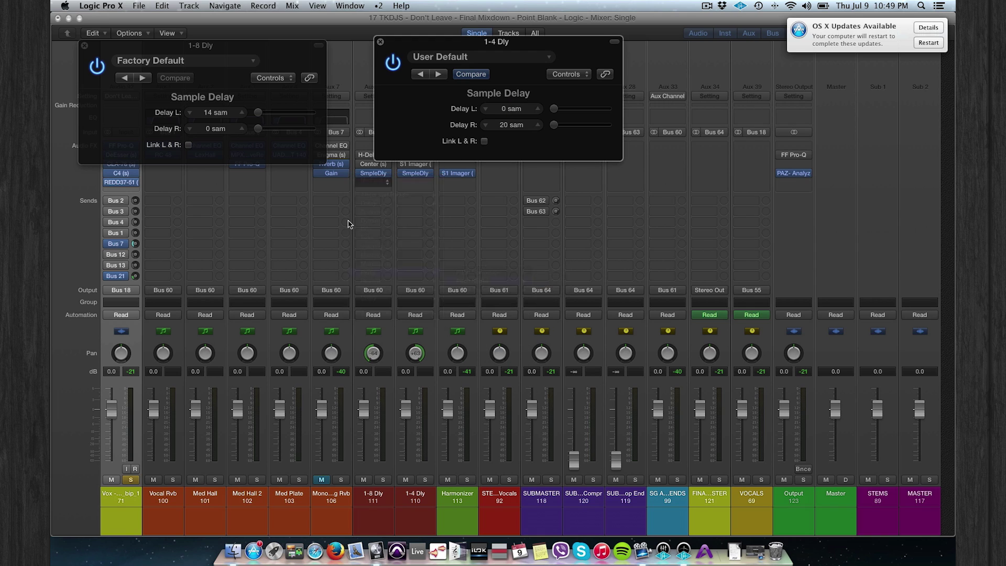
{"action": "left_click_drag", "start_coordinate": [191, 57], "coordinate": [218, 185]}
{"action": "left_click_drag", "start_coordinate": [187, 251], "coordinate": [167, 252]}
{"action": "left_click_drag", "start_coordinate": [238, 288], "coordinate": [238, 247]}
{"action": "left_click_drag", "start_coordinate": [175, 273], "coordinate": [163, 277]}
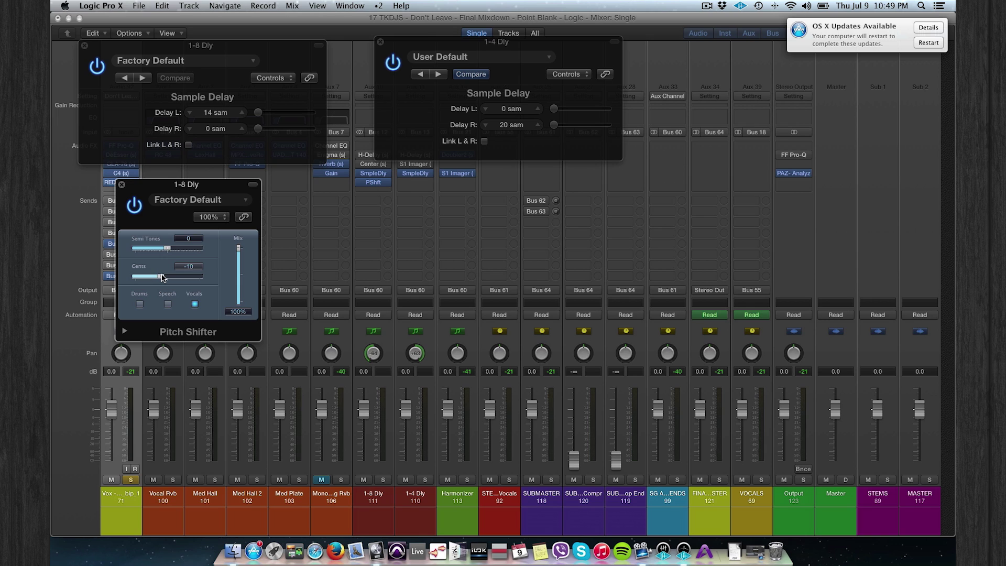
Copy the Pitch Shifter onto 1-4 Dly and detune that copy up to 14 cents
{"action": "mouse_move", "coordinate": [376, 182]}
{"action": "left_click_drag", "start_coordinate": [374, 182], "coordinate": [414, 184]}
{"action": "left_click", "coordinate": [414, 181]}
{"action": "left_click_drag", "start_coordinate": [189, 57], "coordinate": [539, 175]}
{"action": "left_click_drag", "start_coordinate": [488, 268], "coordinate": [490, 231]}
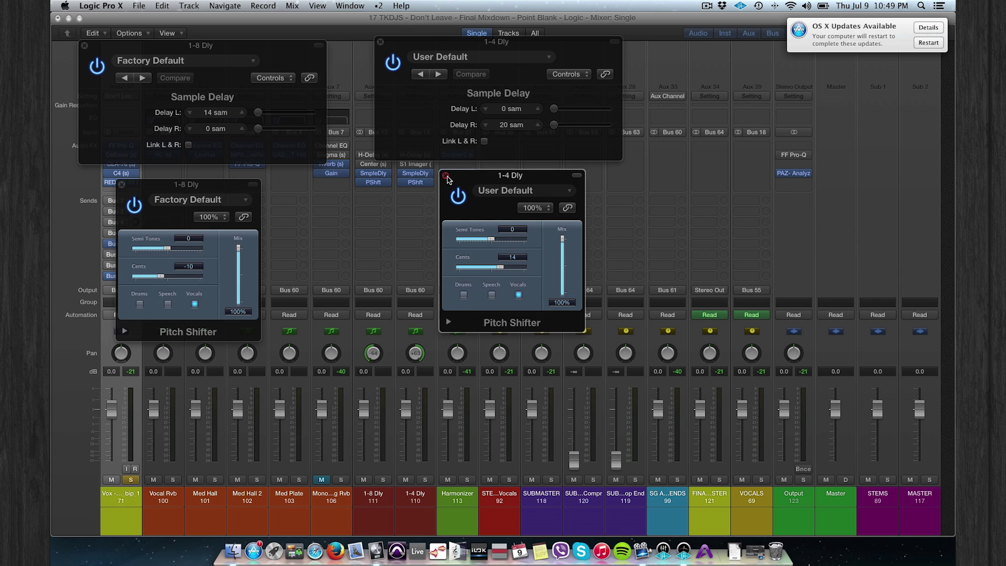
Close both Pitch Shifter windows and the 1-8 Dly Sample Delay window
{"action": "left_click", "coordinate": [445, 176]}
{"action": "left_click", "coordinate": [121, 184]}
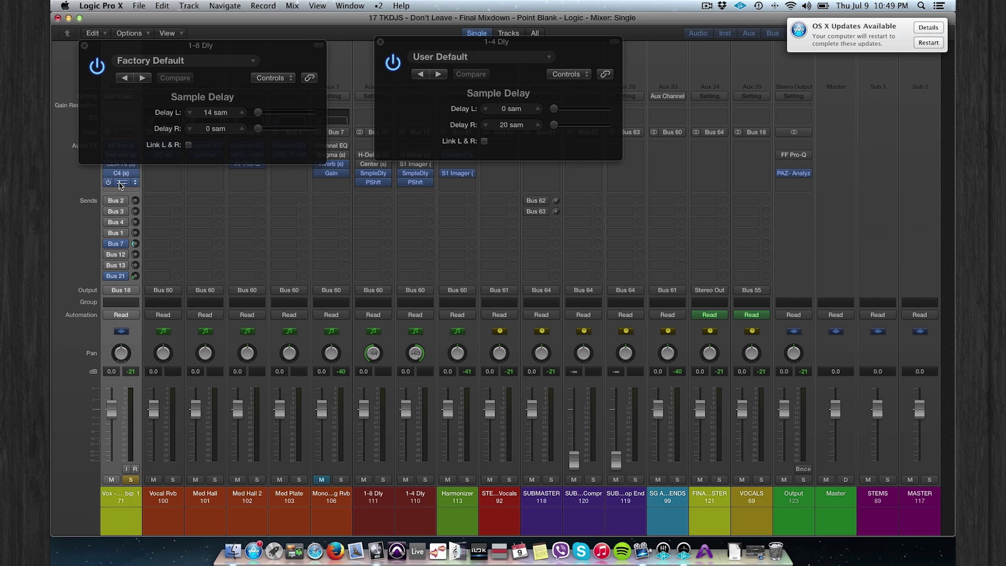
{"action": "left_click", "coordinate": [85, 46]}
Close the 1-4 Dly Sample Delay window, bring back the track arrangement, and clear track 74's solo
{"action": "left_click", "coordinate": [380, 42]}
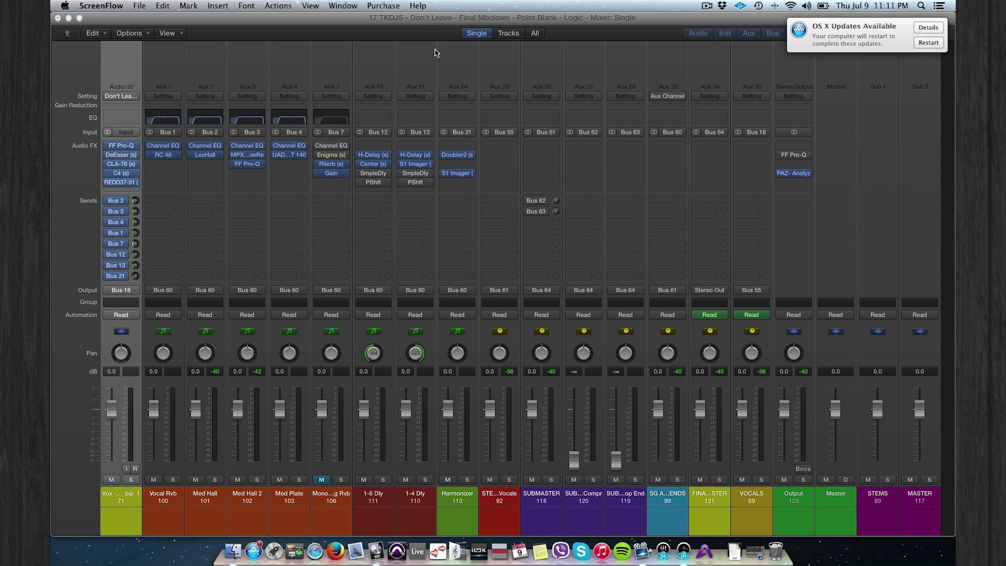
{"action": "left_click", "coordinate": [431, 32]}
{"action": "left_click", "coordinate": [444, 347]}
{"action": "left_click", "coordinate": [261, 390]}
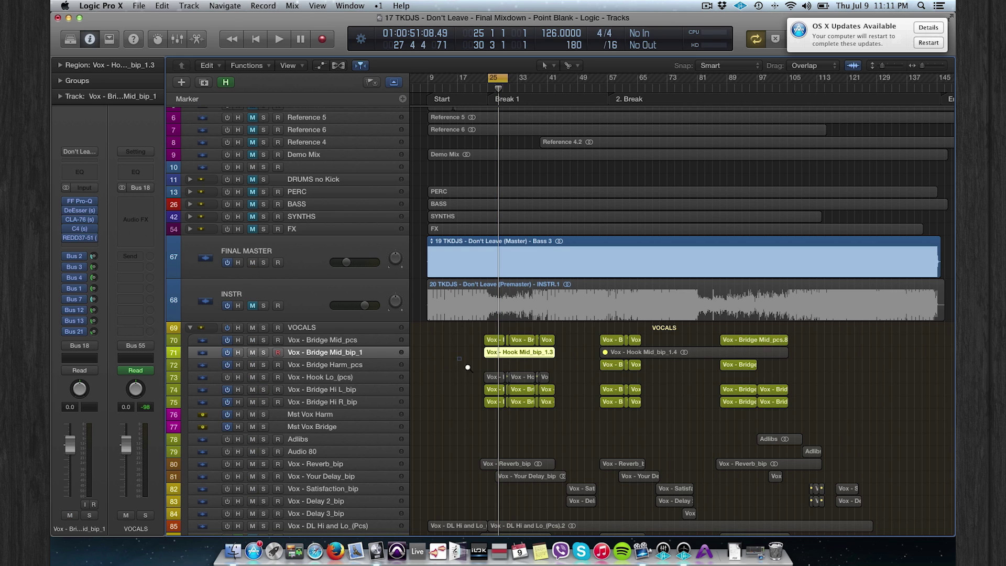
Solo Vox - Bridge Hi L_bip and R_bip, audition them from bar 25, then select Hi L_bip
{"action": "left_click_drag", "start_coordinate": [456, 361], "coordinate": [613, 482]}
{"action": "left_click", "coordinate": [263, 219]}
{"action": "left_click", "coordinate": [262, 259]}
{"action": "key", "text": "space"}
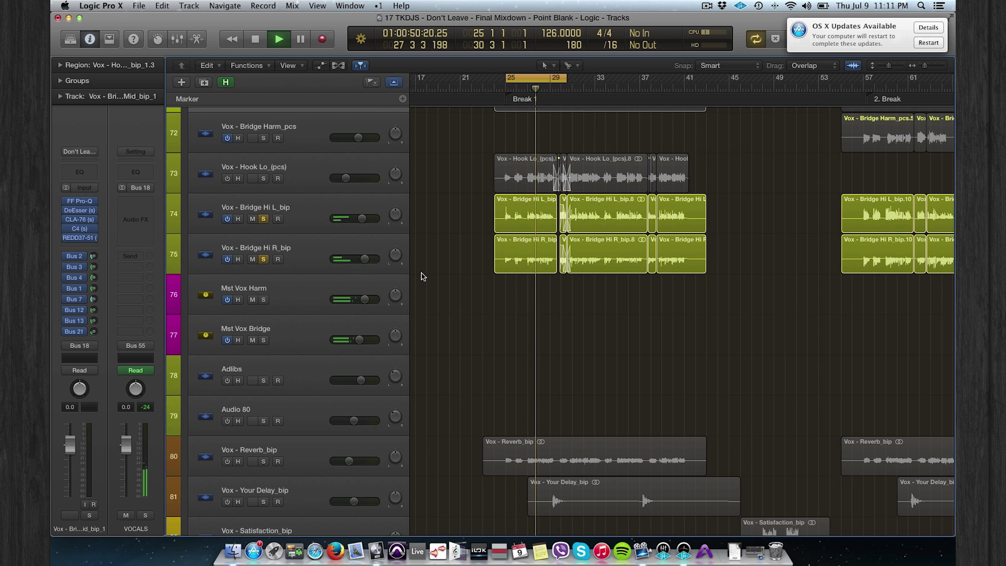
{"action": "scroll", "coordinate": [423, 276], "scroll_direction": "up", "scroll_amount": 1}
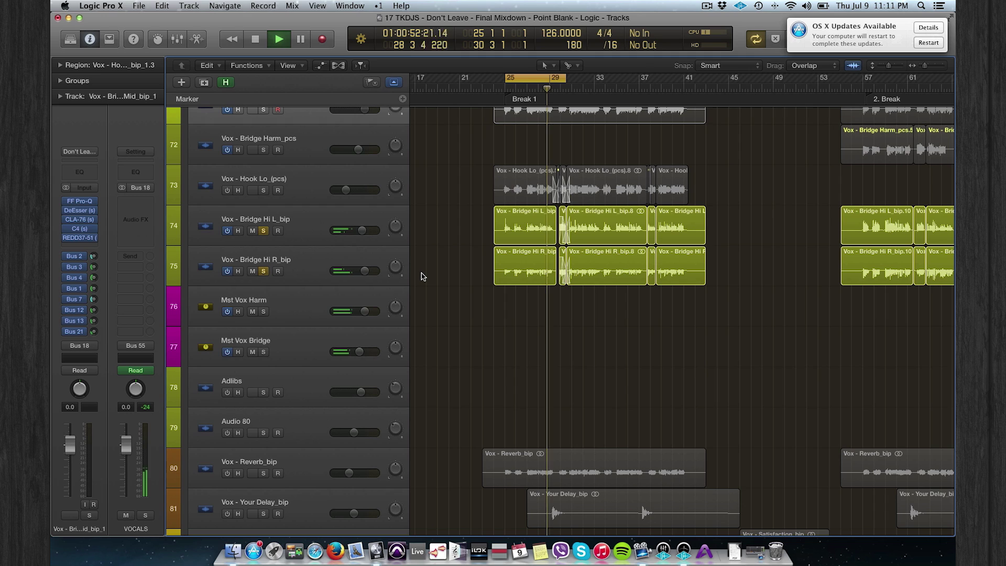
{"action": "key", "text": "space"}
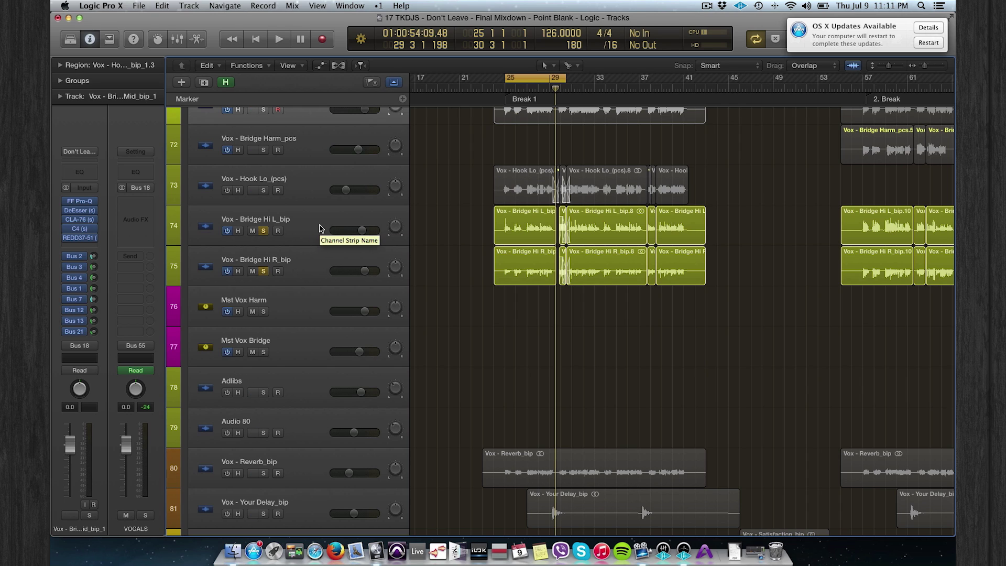
{"action": "left_click_drag", "start_coordinate": [453, 207], "coordinate": [734, 310]}
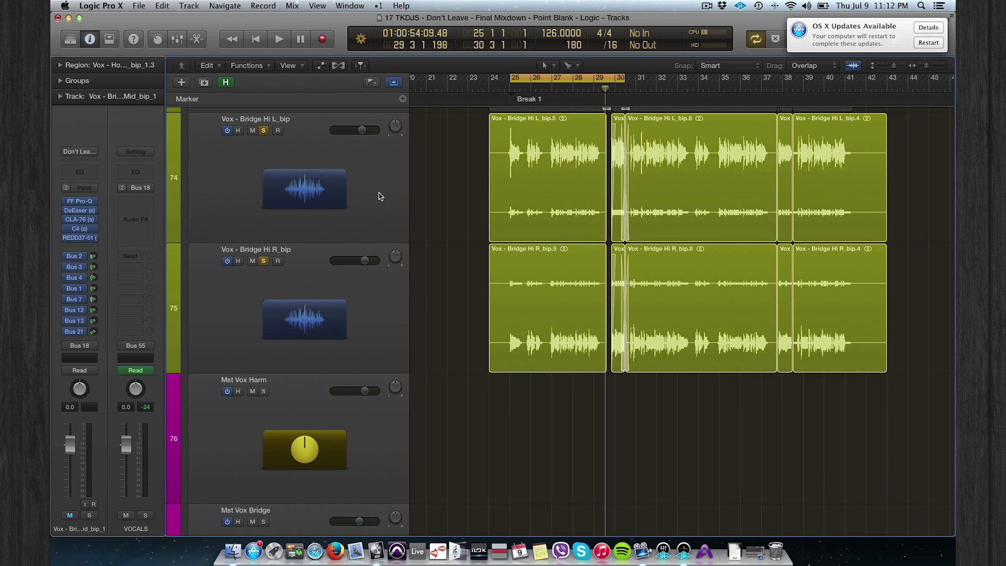
{"action": "left_click", "coordinate": [392, 186]}
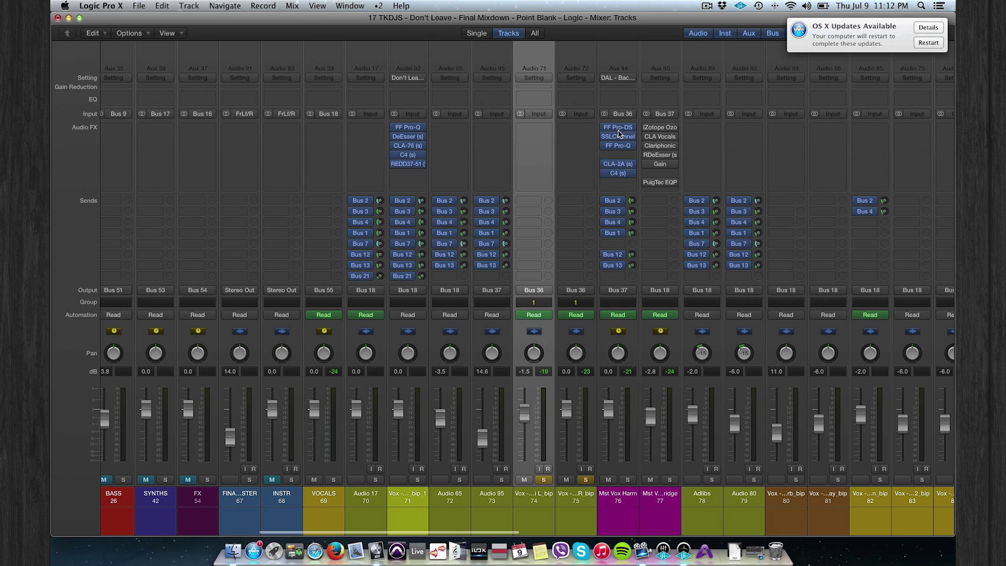
Open the SSL channel strip on Mst Vox Harm and check its low-mid, high-mid and high EQ settings
{"action": "mouse_move", "coordinate": [621, 130]}
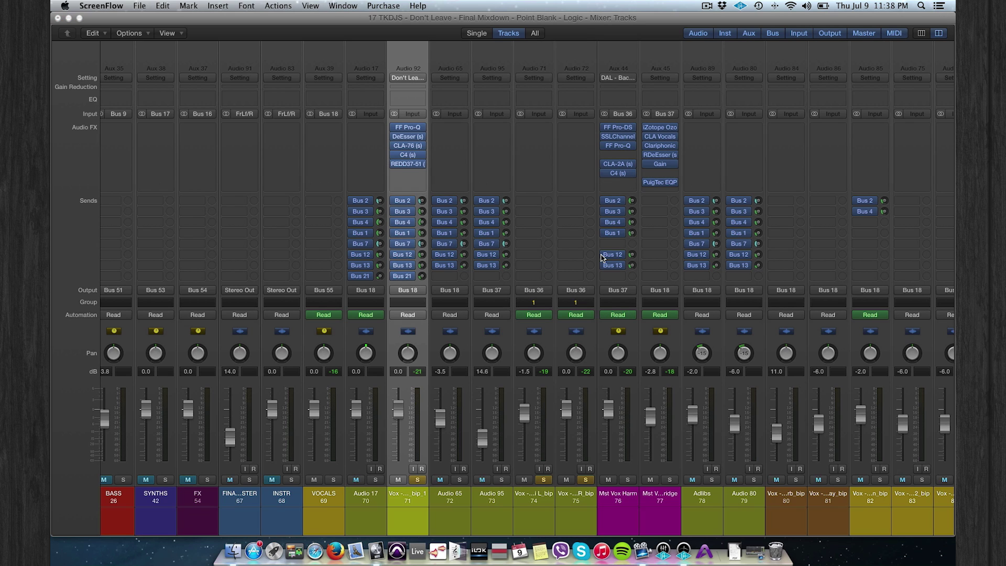
{"action": "left_click", "coordinate": [619, 138]}
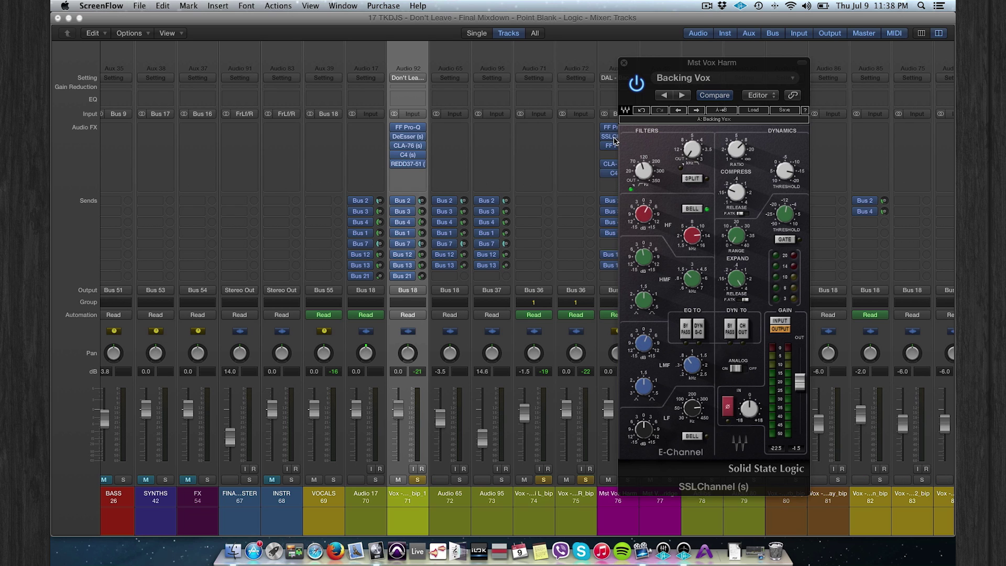
{"action": "left_click_drag", "start_coordinate": [665, 66], "coordinate": [647, 46]}
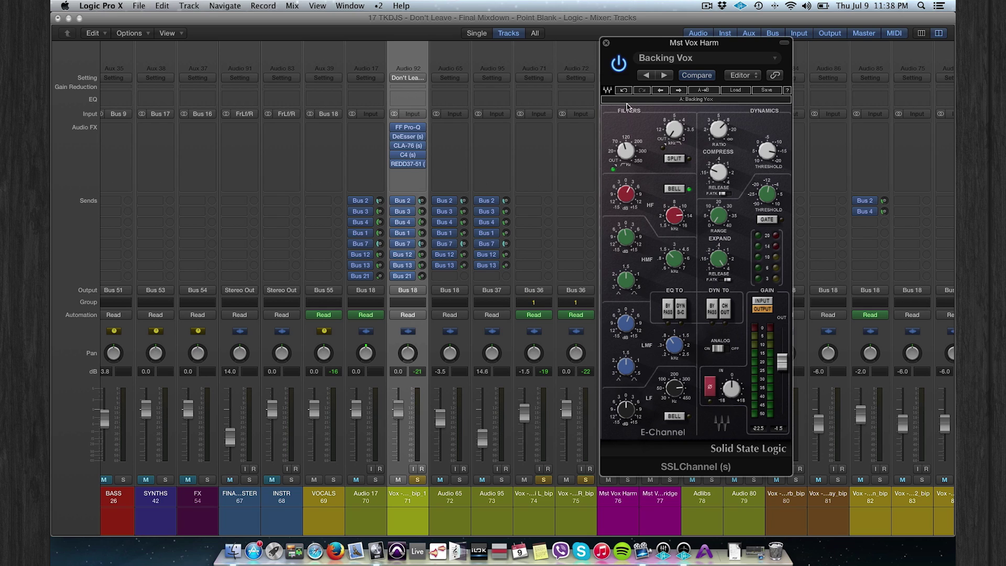
{"action": "left_click", "coordinate": [670, 346]}
{"action": "left_click", "coordinate": [625, 324]}
{"action": "left_click", "coordinate": [674, 257]}
{"action": "left_click", "coordinate": [625, 236]}
{"action": "left_click", "coordinate": [675, 215]}
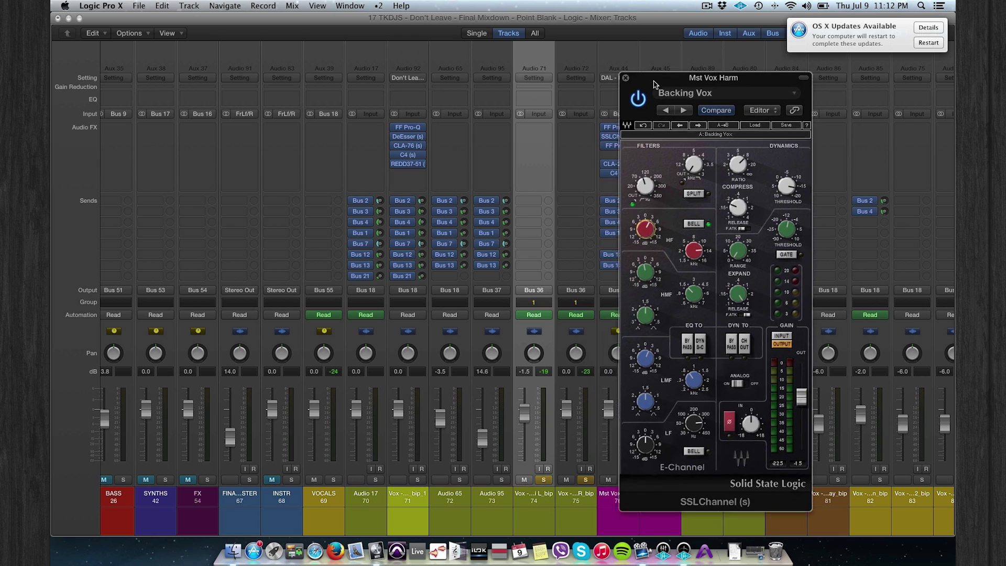
{"action": "left_click_drag", "start_coordinate": [654, 84], "coordinate": [652, 69]}
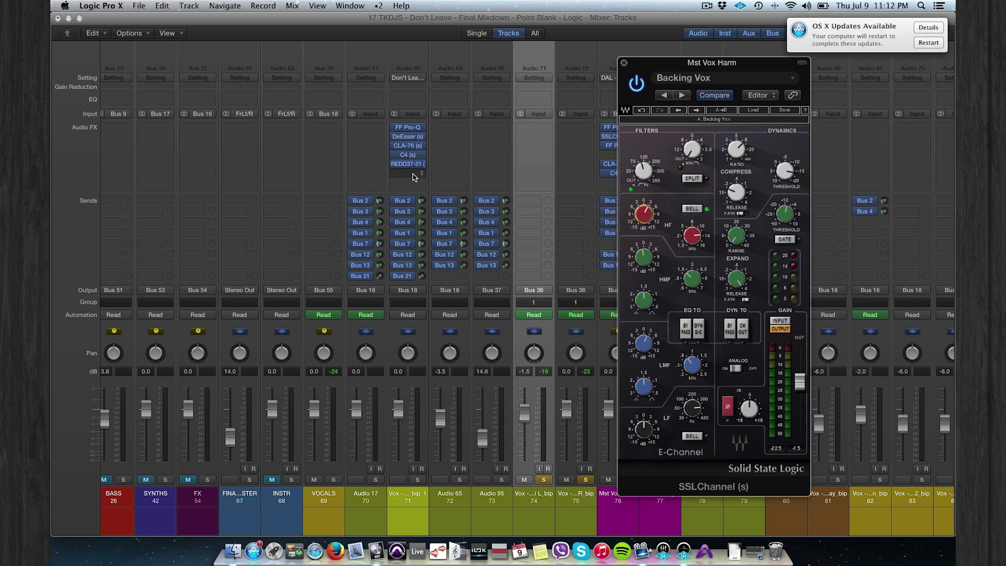
Compare against the lead vocal's Pro-Q, set SSL high-mid gain to about -1.4 dB, then close both
{"action": "left_click", "coordinate": [412, 127]}
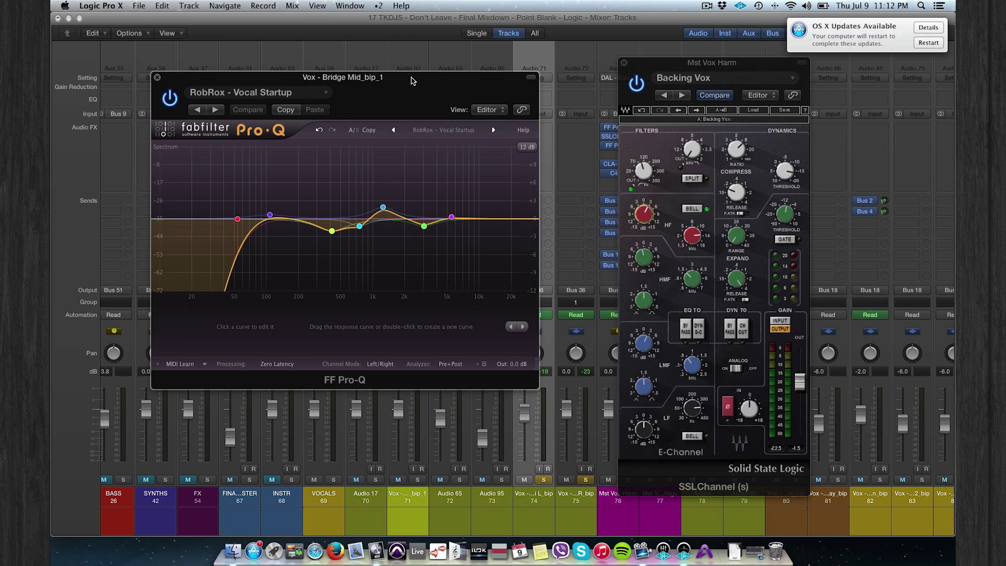
{"action": "left_click_drag", "start_coordinate": [412, 80], "coordinate": [399, 101]}
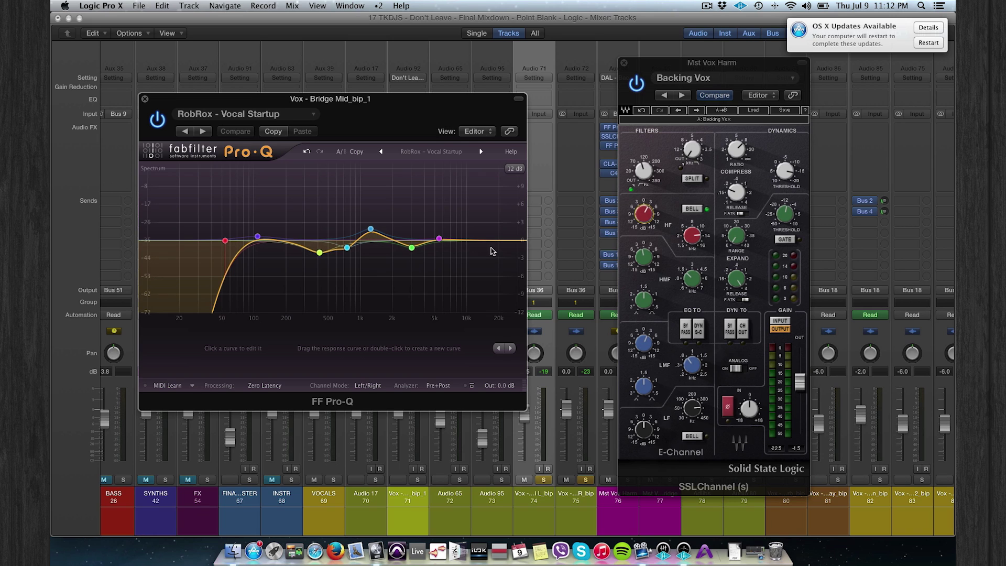
{"action": "left_click_drag", "start_coordinate": [649, 259], "coordinate": [645, 269]}
{"action": "left_click", "coordinate": [145, 99]}
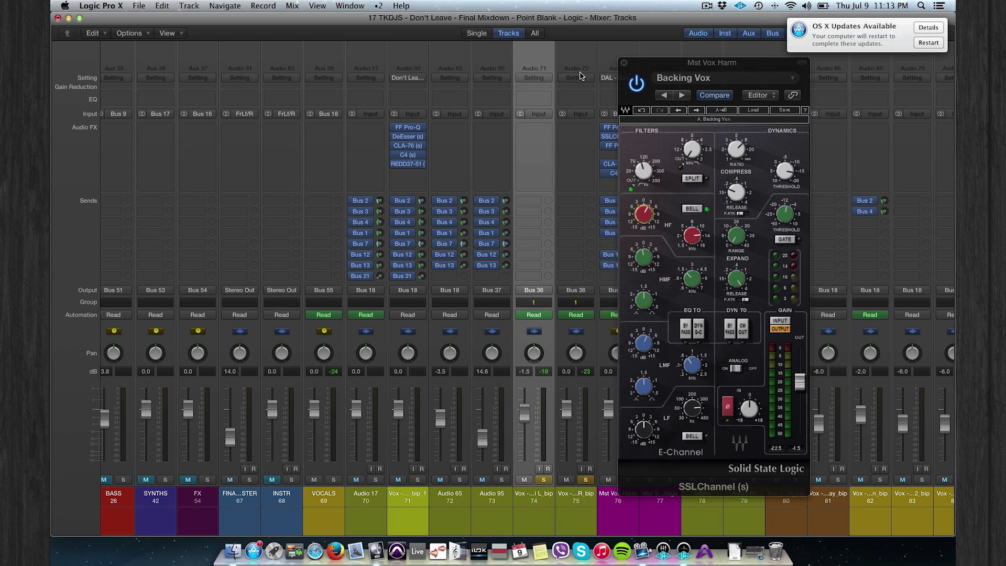
{"action": "left_click", "coordinate": [624, 63]}
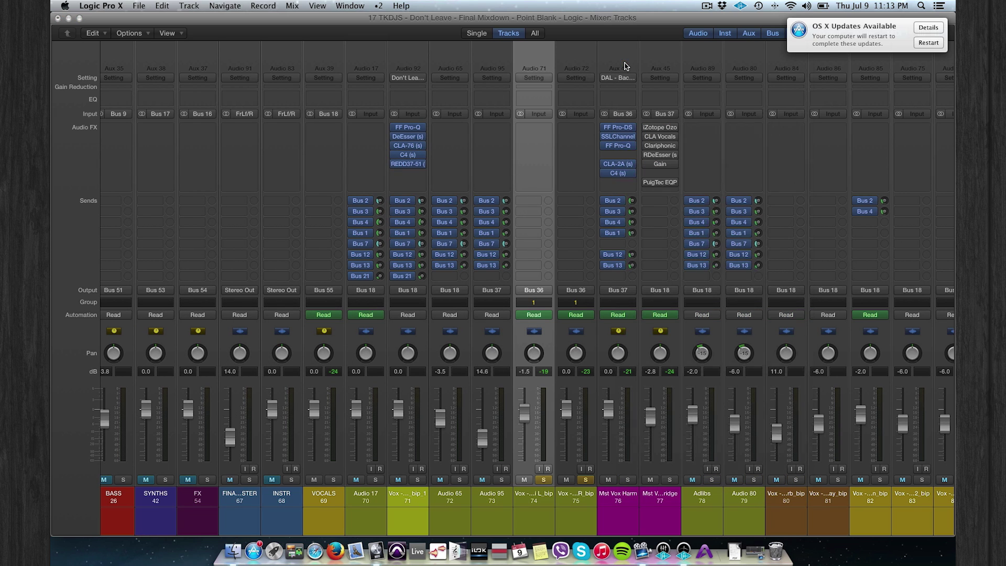
Inspect the Mst Vox Harm Pro-Q's 1.5 kHz mid dip and 12.9 kHz side shelf, then close it
{"action": "left_click", "coordinate": [623, 147]}
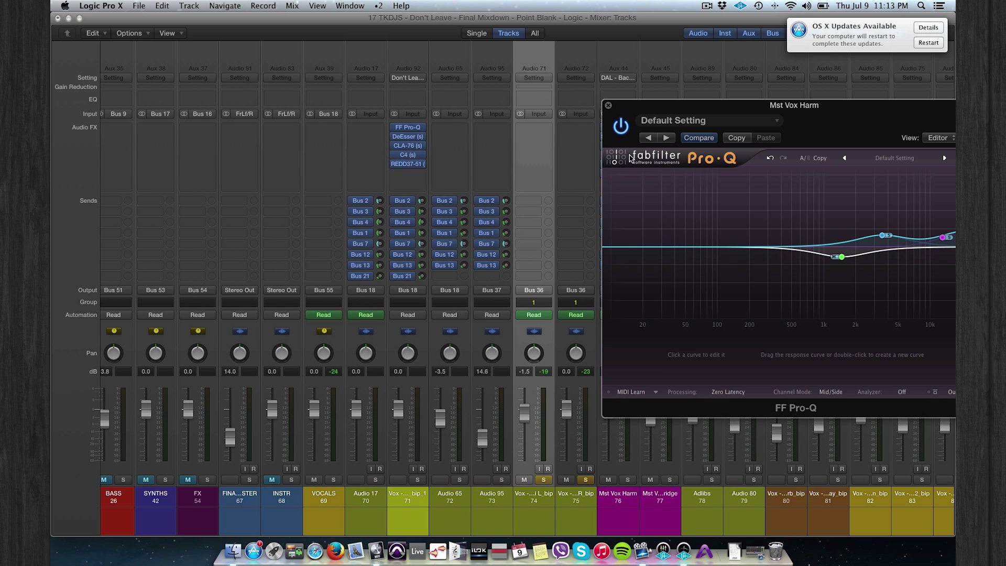
{"action": "left_click_drag", "start_coordinate": [673, 110], "coordinate": [467, 138]}
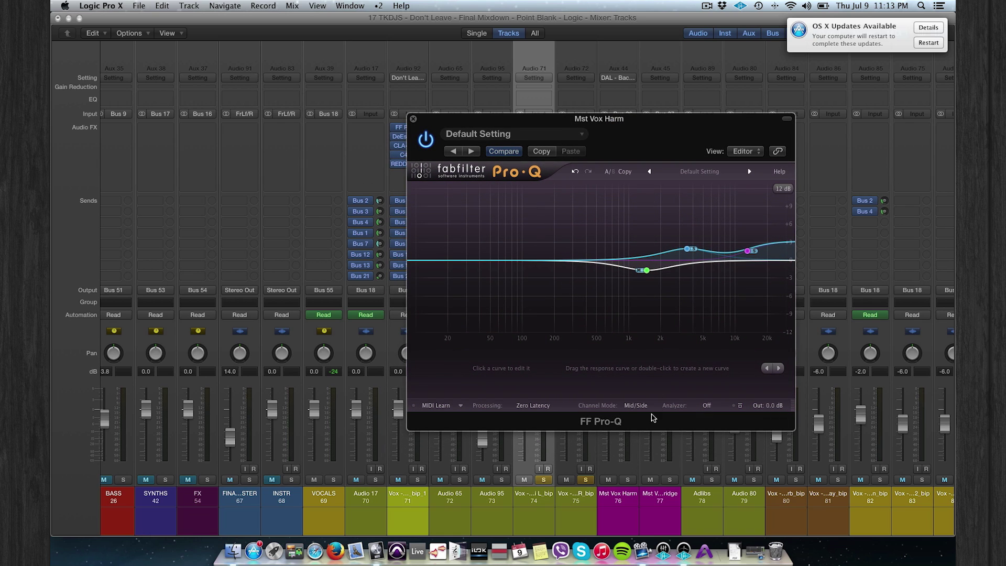
{"action": "left_click", "coordinate": [646, 271]}
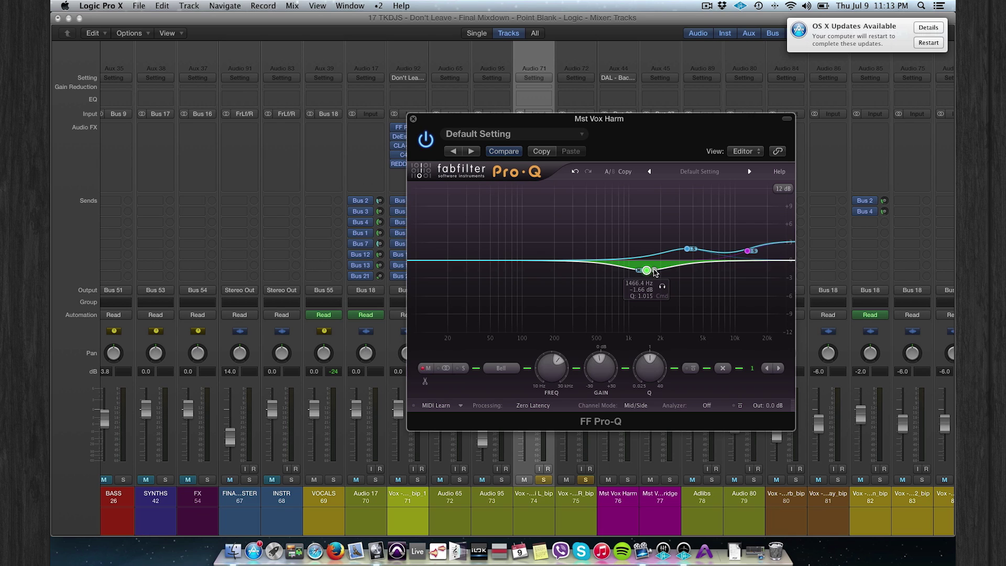
{"action": "mouse_move", "coordinate": [688, 253]}
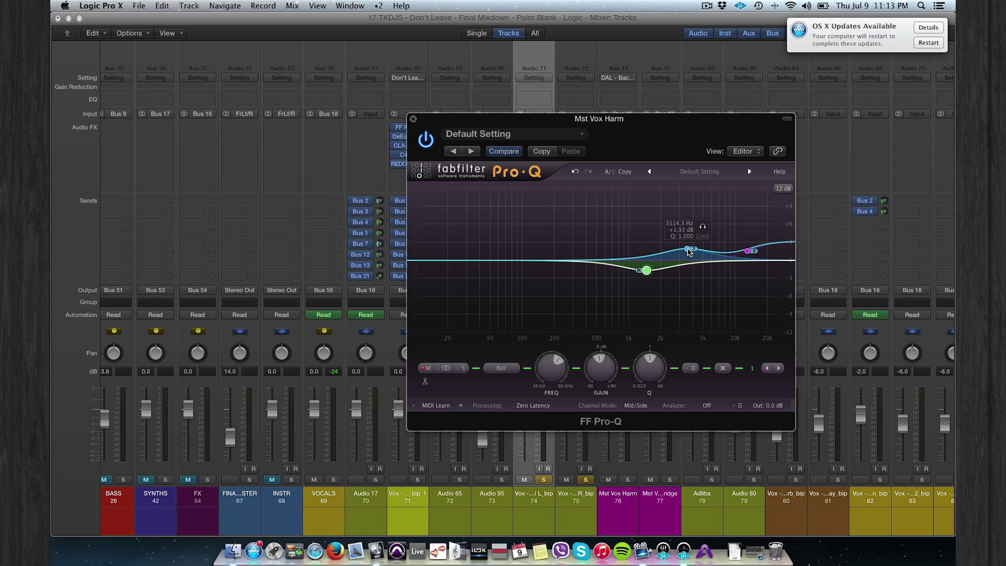
{"action": "left_click", "coordinate": [747, 251]}
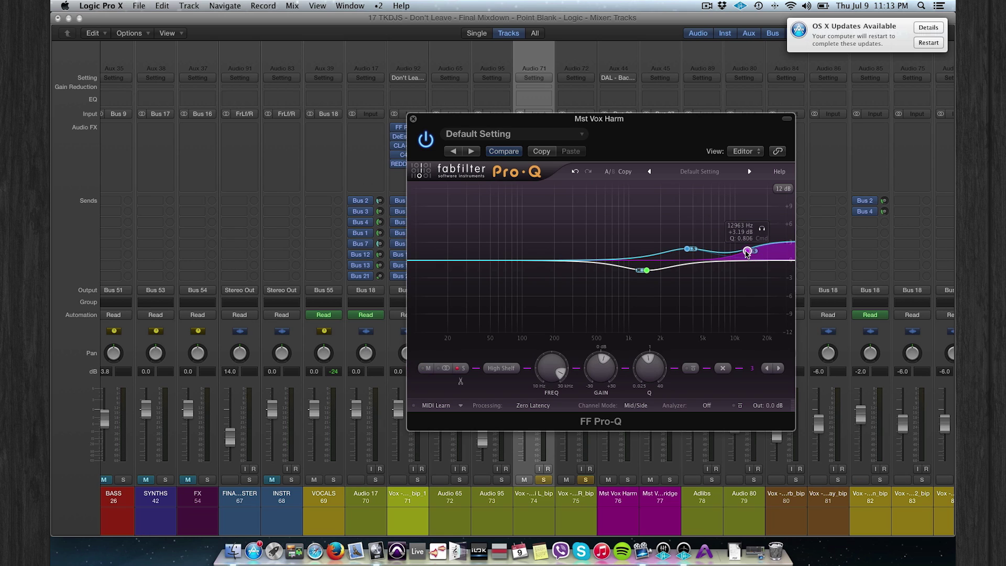
{"action": "left_click", "coordinate": [413, 119]}
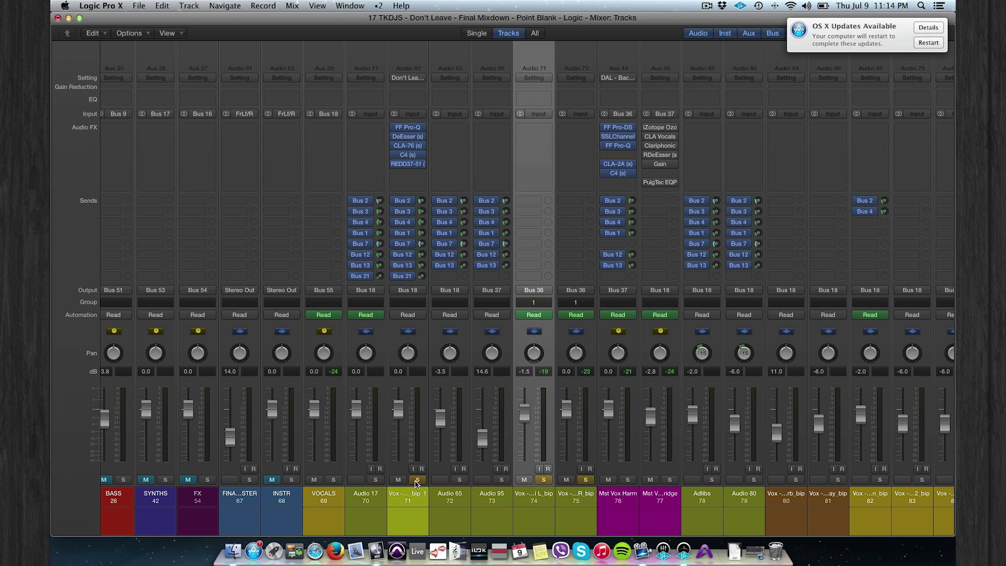
Start playback of the soloed bridge vocals from the Mixer
{"action": "mouse_move", "coordinate": [645, 184]}
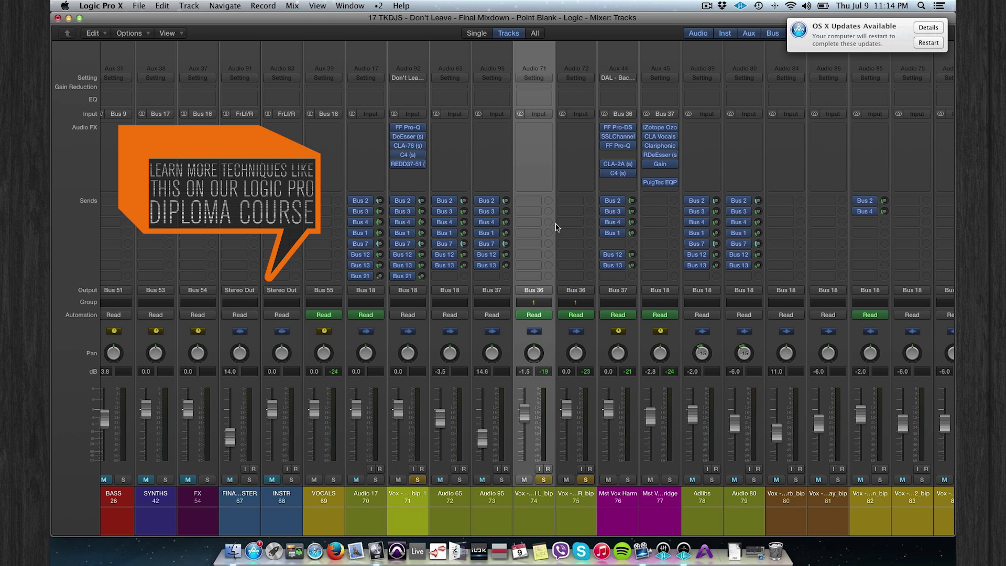
{"action": "key", "text": "space"}
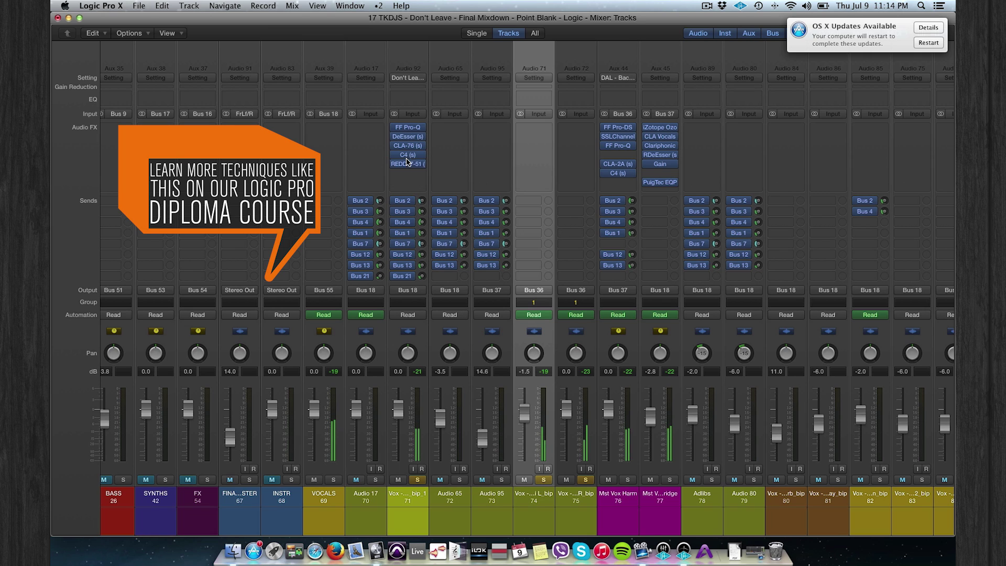
Bypass the FF Pro-Q and SSLChannel inserts on the Mst Vox Harm bus to A/B them
{"action": "left_click", "coordinate": [605, 146]}
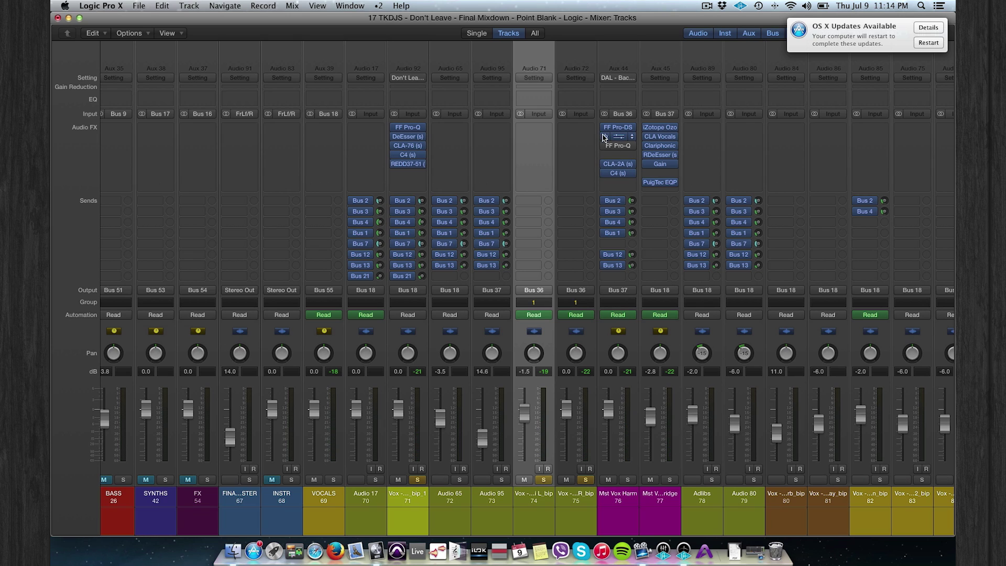
{"action": "left_click", "coordinate": [605, 137]}
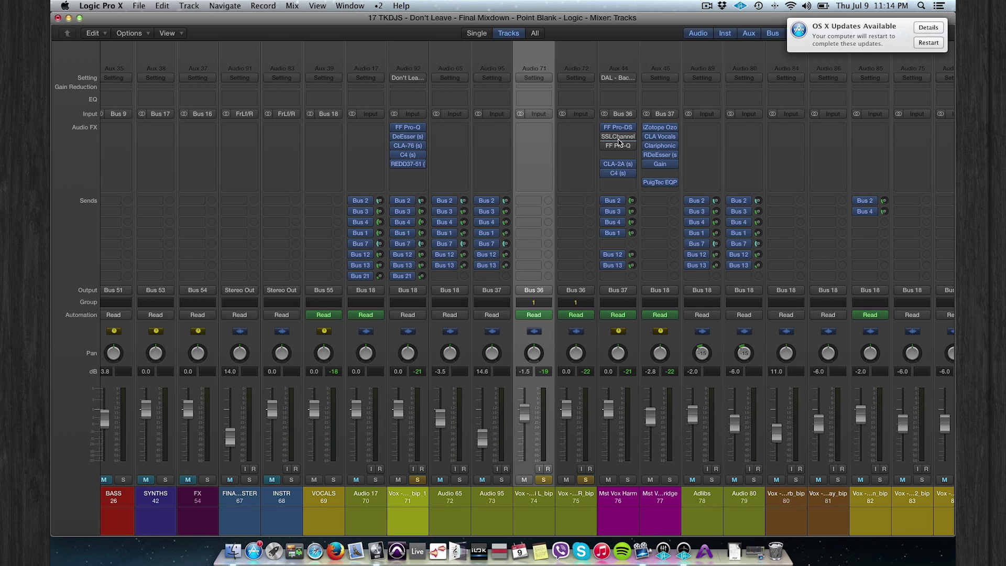